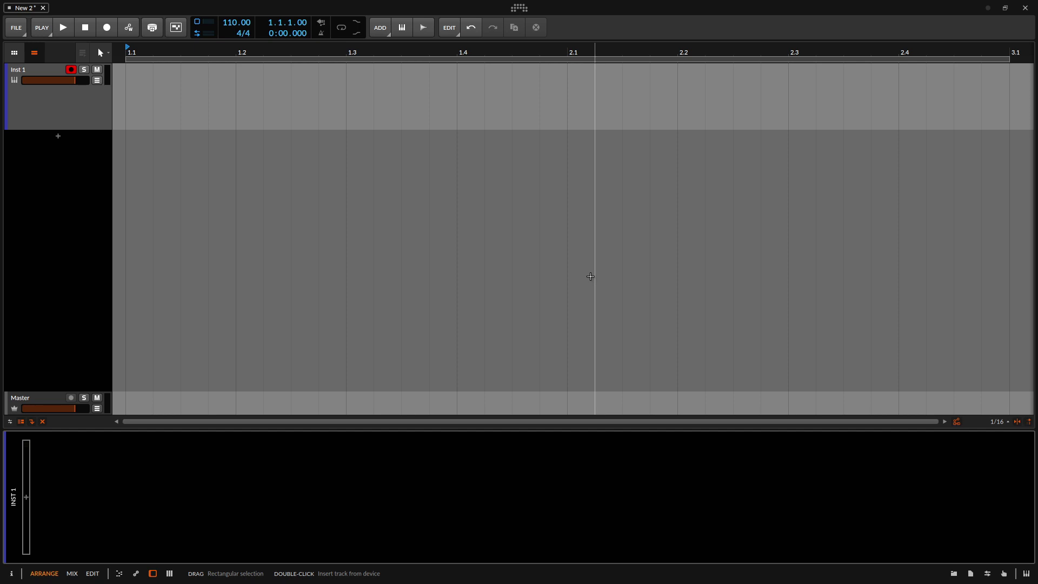
Step: Insert the Hive instrument on the track by searching 'hive' in the device browser
{"action": "double_click", "coordinate": [590, 276]}
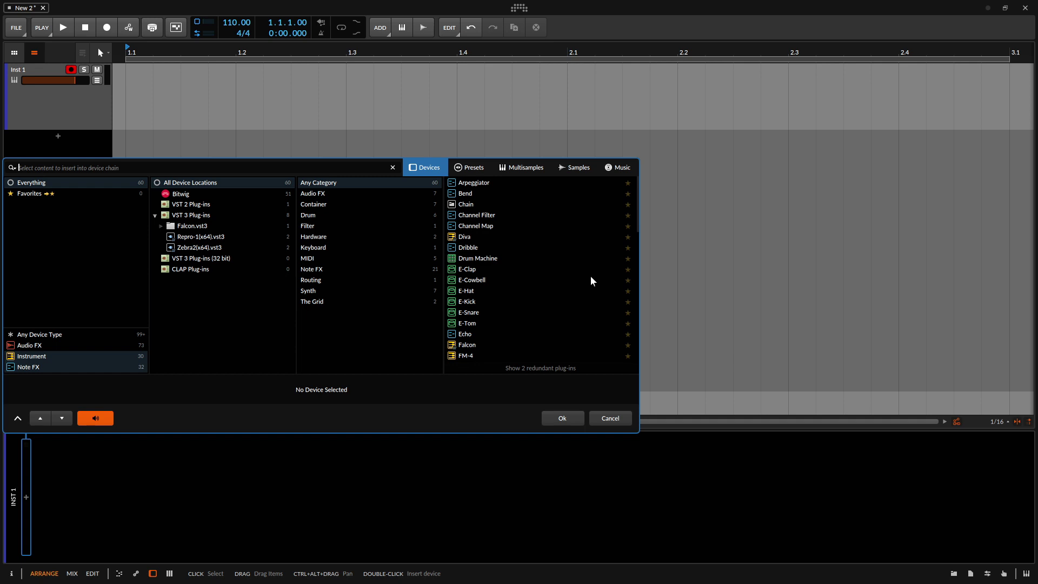
{"action": "type", "text": "hive"}
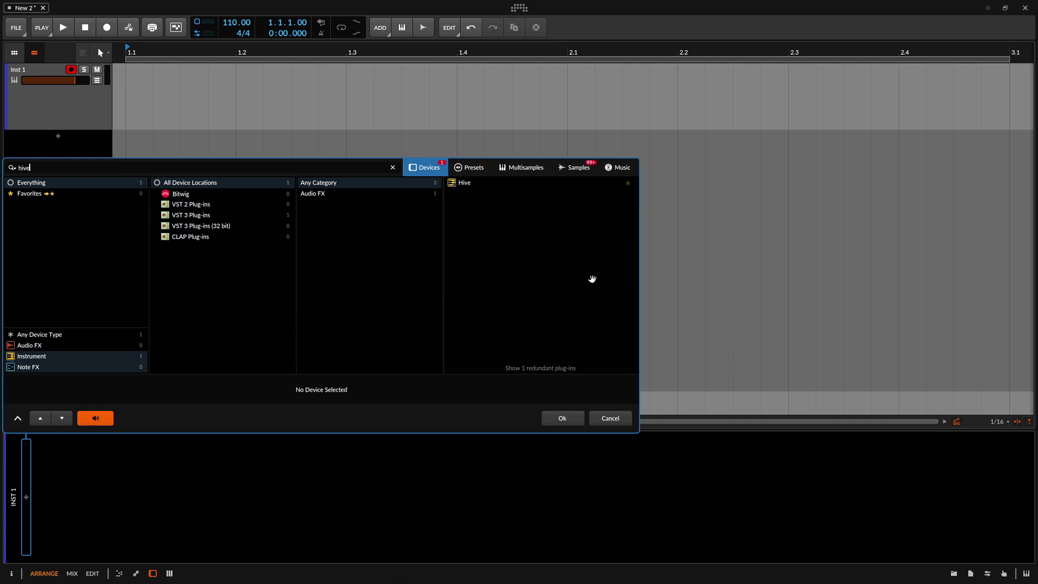
{"action": "key", "text": "Down"}
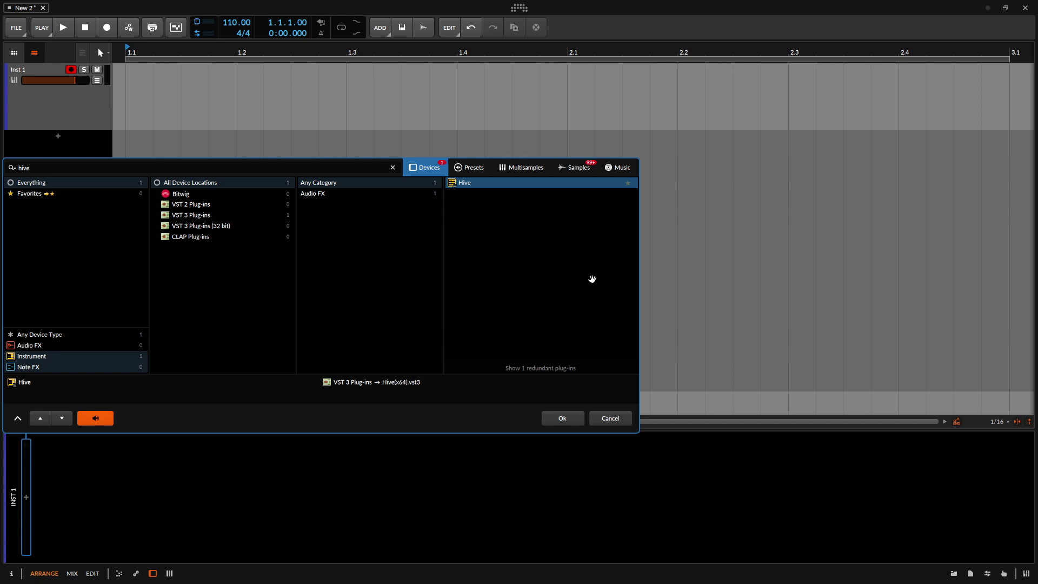
{"action": "key", "text": "Return"}
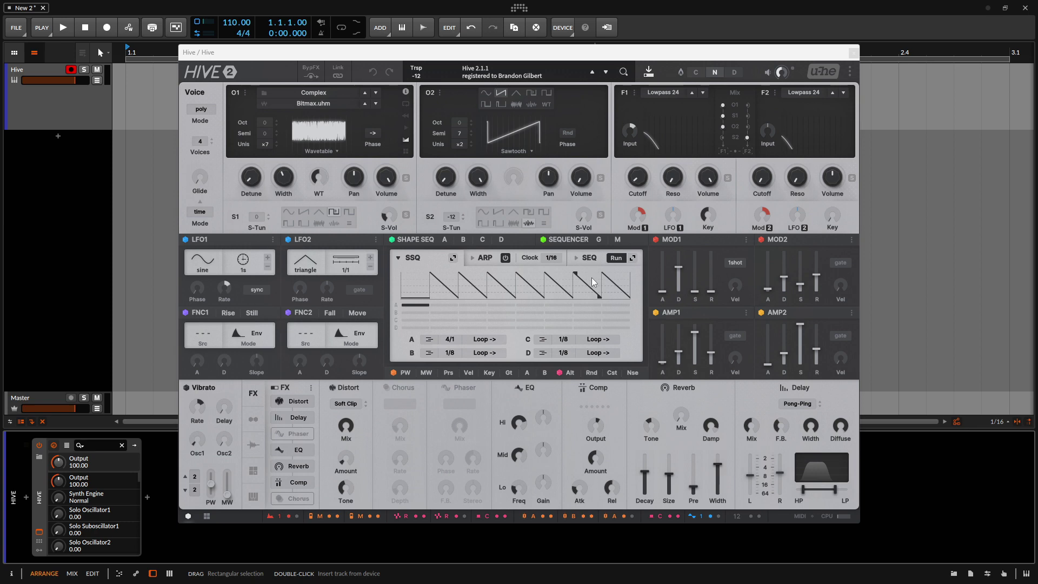
Step: Reset Hive to its init patch from the preset menu
{"action": "left_click", "coordinate": [493, 73]}
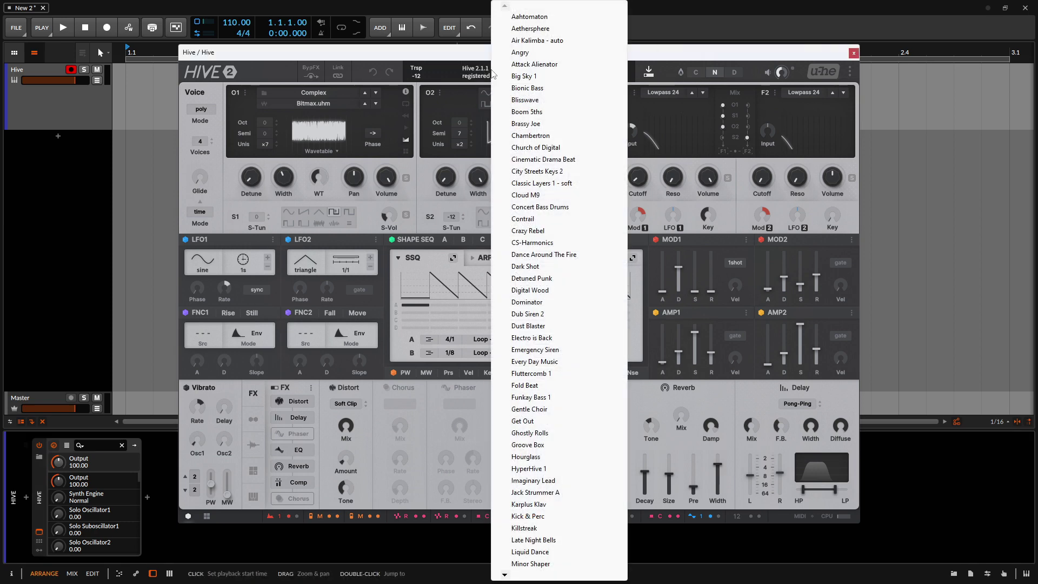
{"action": "right_click", "coordinate": [493, 73]}
{"action": "left_click", "coordinate": [513, 80]}
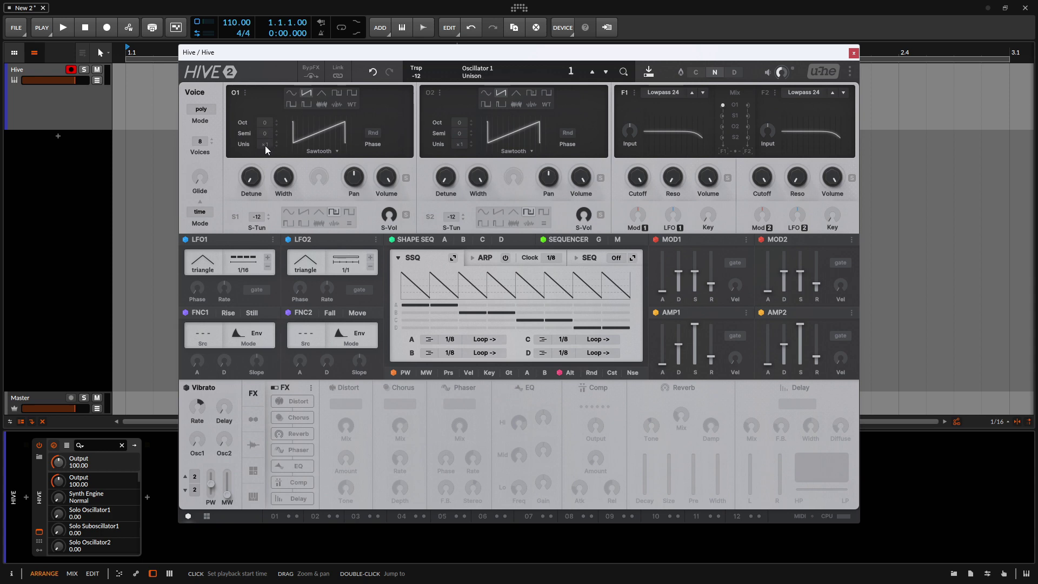
Step: Set oscillator 1 to 3 unison voices and raise its detune to 19.00
{"action": "scroll", "coordinate": [264, 144], "scroll_direction": "up", "scroll_amount": 2}
{"action": "left_click", "coordinate": [255, 175]}
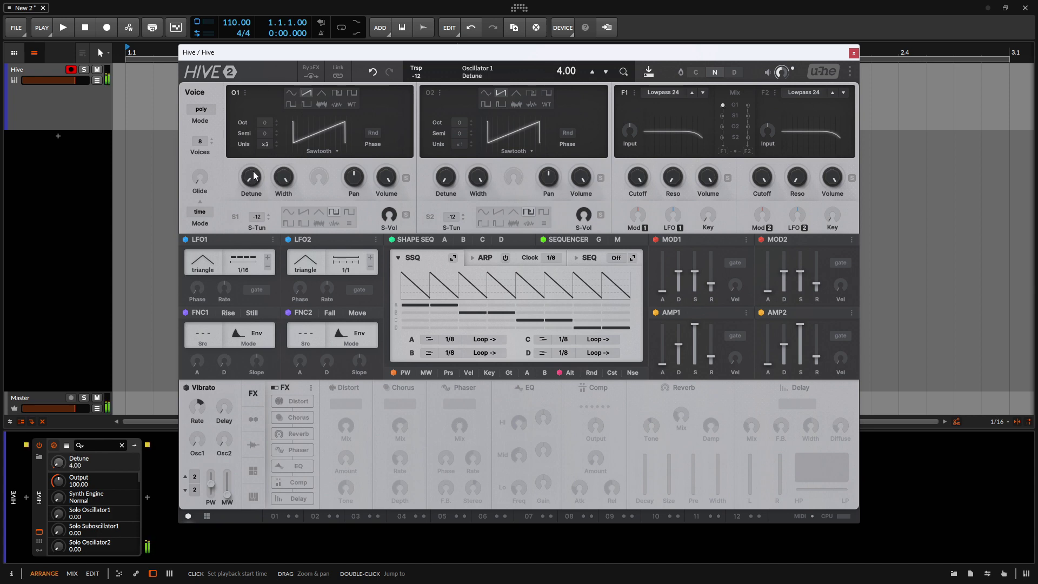
{"action": "left_click_drag", "start_coordinate": [254, 175], "coordinate": [250, 153]}
{"action": "left_click_drag", "start_coordinate": [251, 180], "coordinate": [252, 183]}
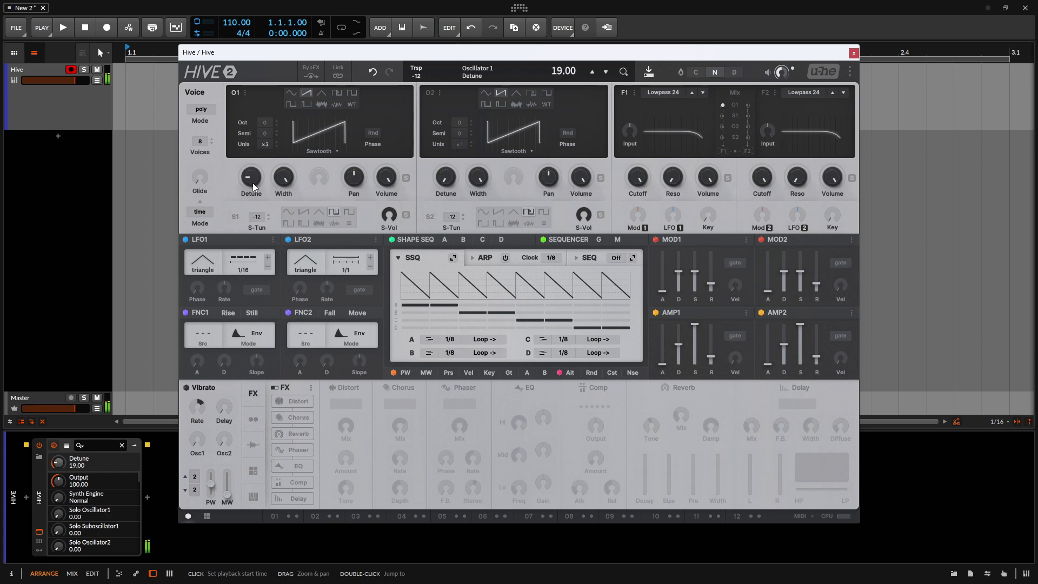
Step: Enable Hive's Distort at 64% mix; try the Reverb's decay and damping, then switch it off
{"action": "left_click", "coordinate": [293, 400]}
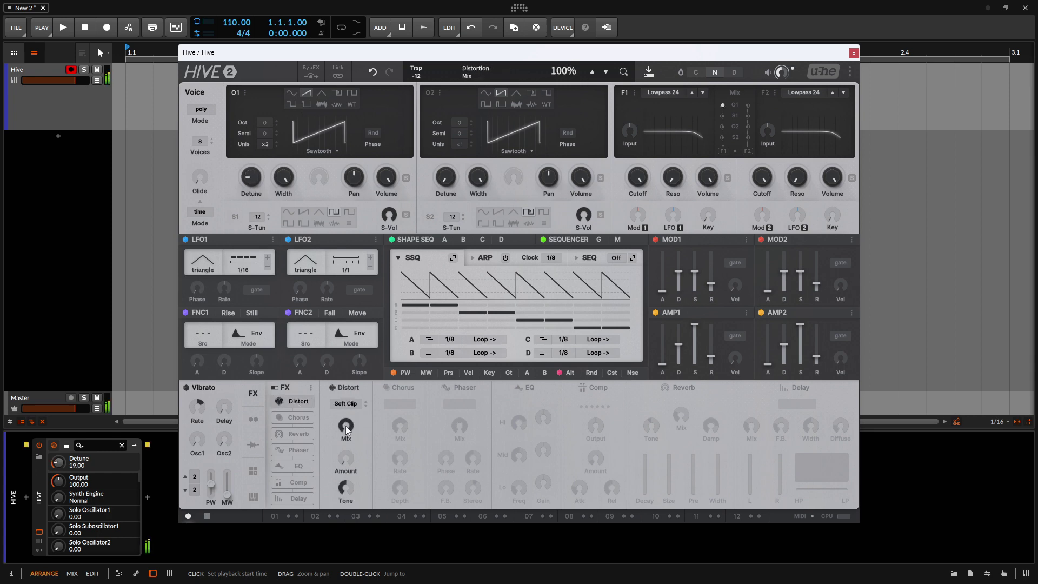
{"action": "mouse_move", "coordinate": [356, 432]}
{"action": "left_mouse_down"}
{"action": "mouse_move", "coordinate": [346, 437]}
{"action": "mouse_move", "coordinate": [351, 470]}
{"action": "mouse_move", "coordinate": [343, 422]}
{"action": "left_mouse_up"}
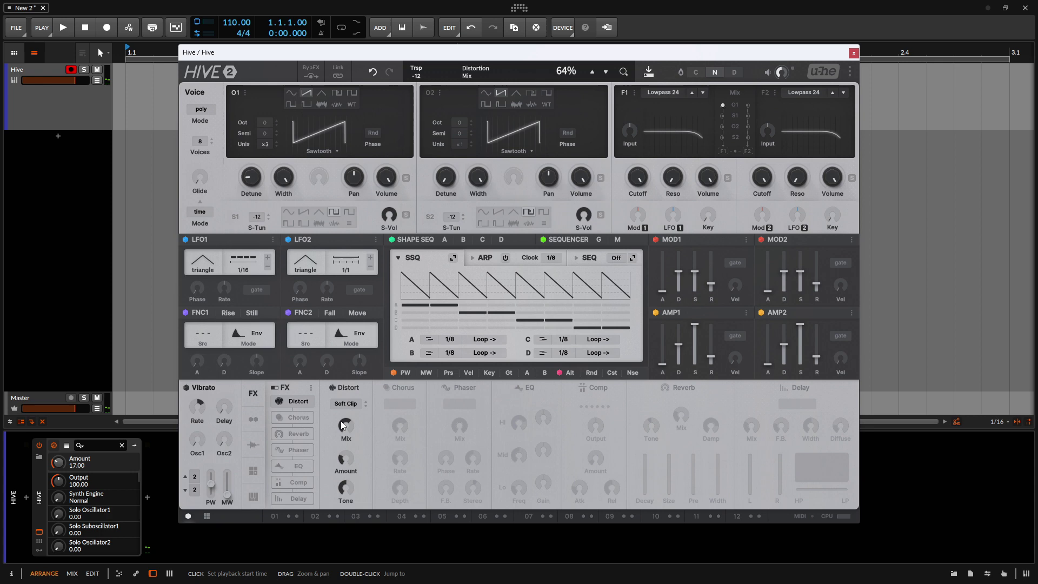
{"action": "left_click", "coordinate": [292, 436]}
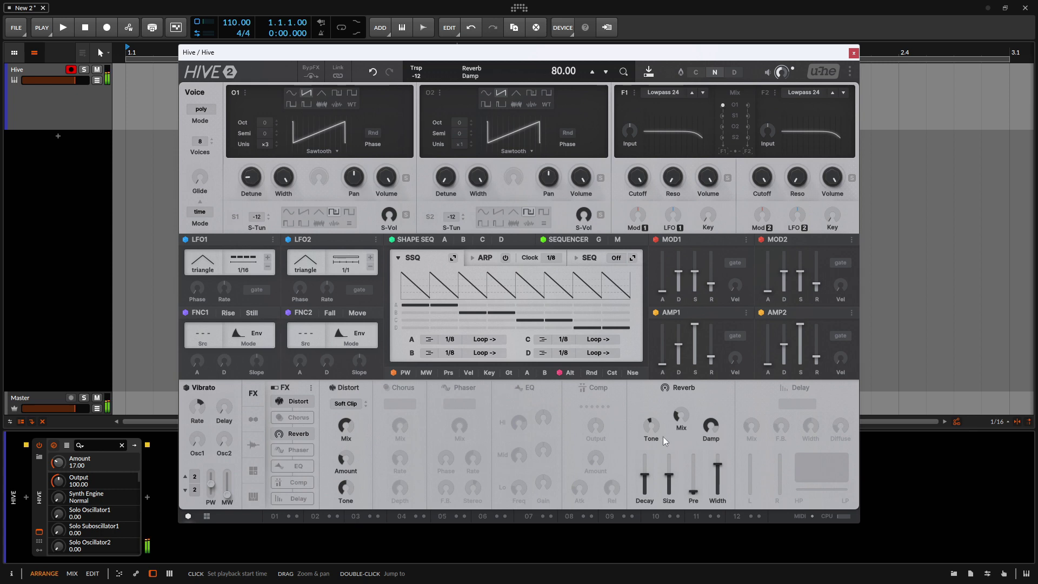
{"action": "left_click_drag", "start_coordinate": [643, 463], "coordinate": [643, 453]}
{"action": "left_click_drag", "start_coordinate": [717, 428], "coordinate": [711, 458]}
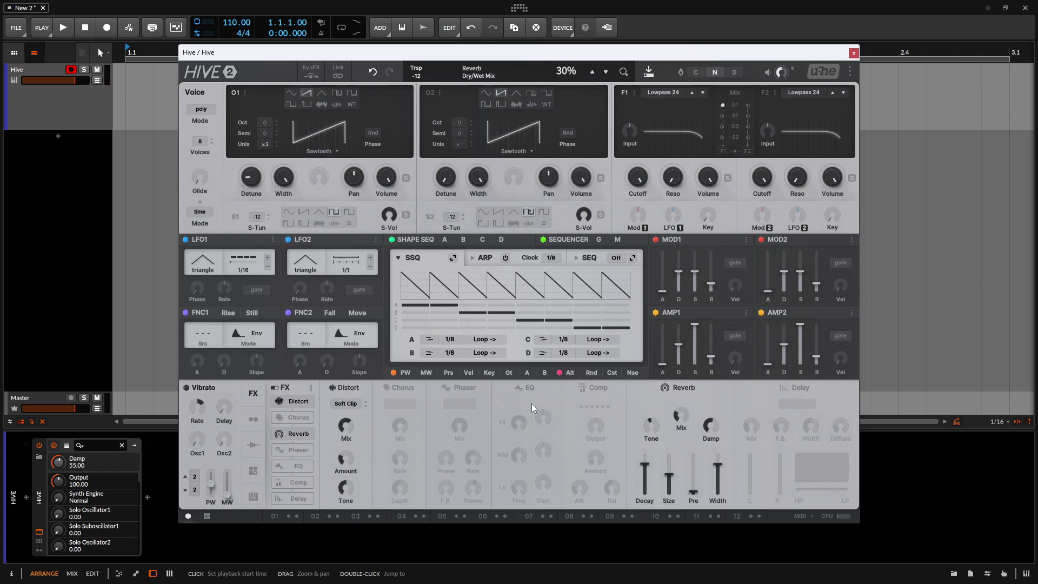
{"action": "left_click", "coordinate": [299, 434]}
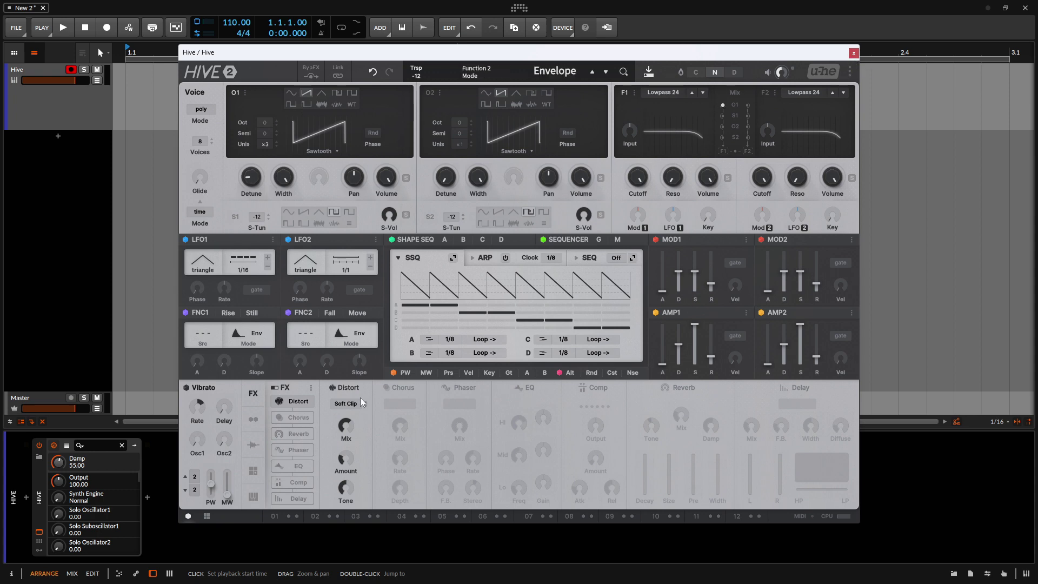
Step: Close the Hive window and insert a Chorus device after Hive in the chain
{"action": "left_click", "coordinate": [854, 53]}
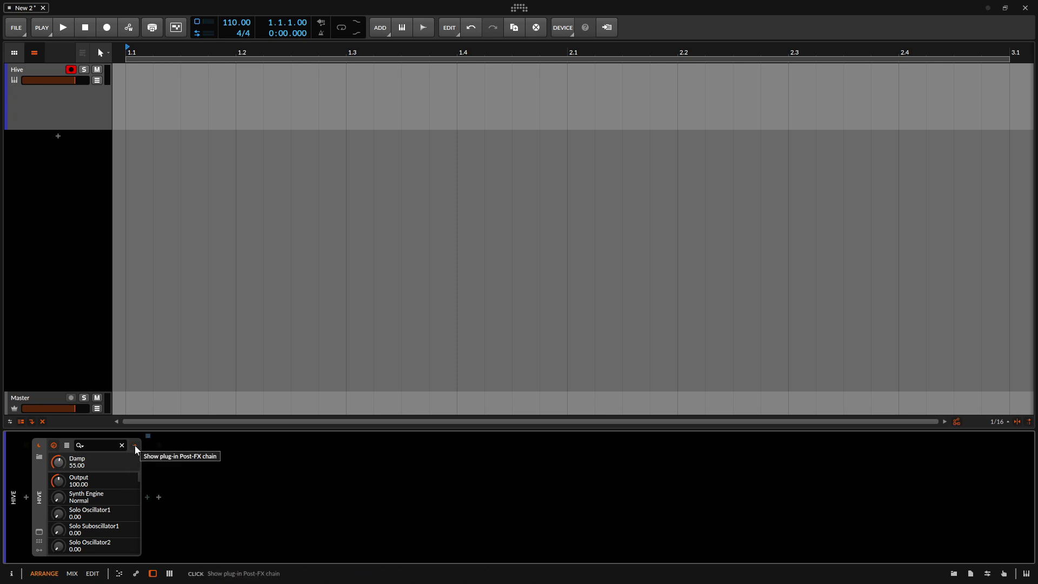
{"action": "left_click", "coordinate": [147, 497]}
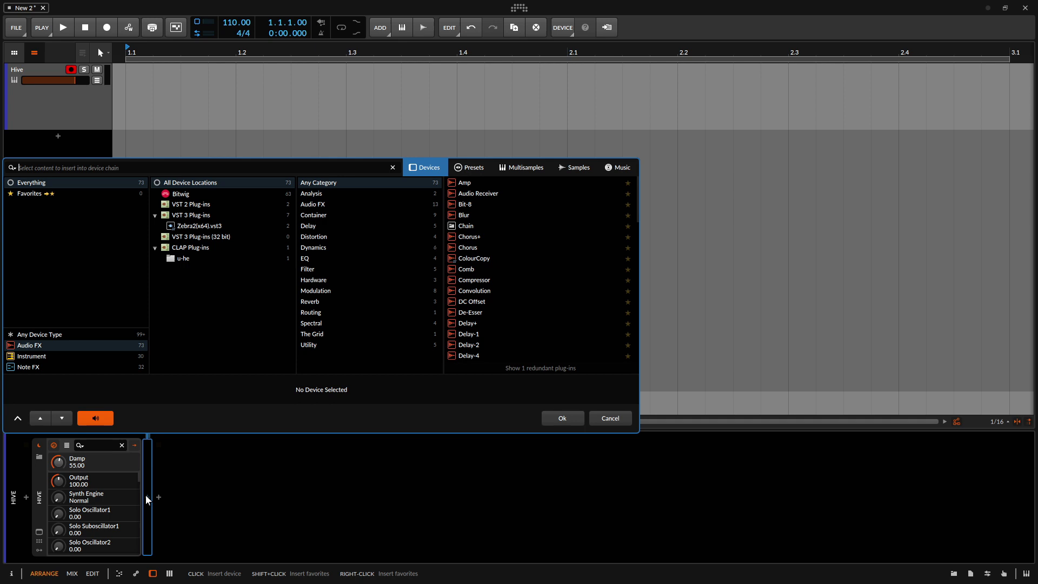
{"action": "double_click", "coordinate": [468, 249]}
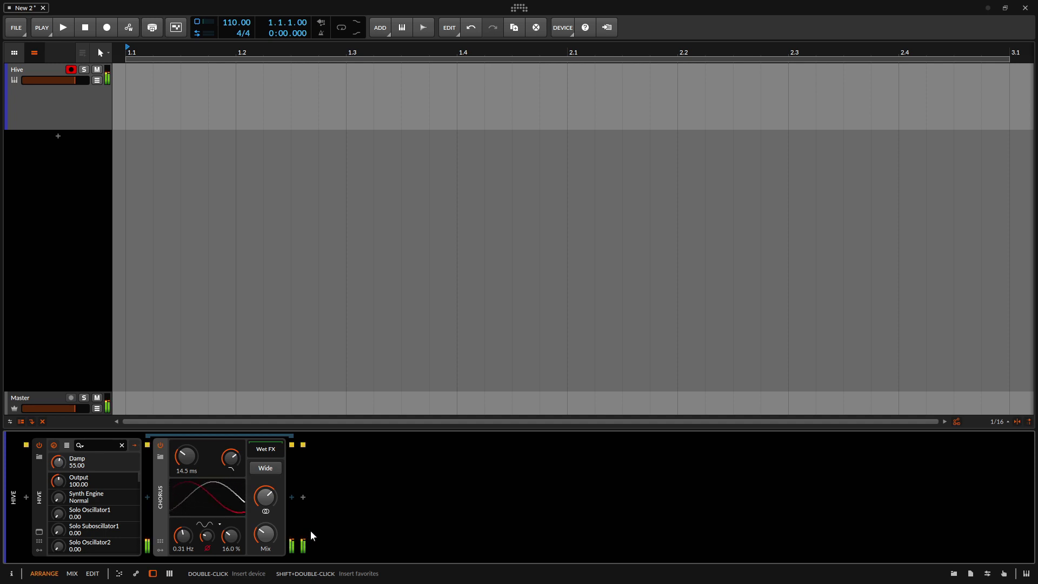
Step: Insert SparkVerb after the Chorus by searching 'spar' in the device browser
{"action": "left_click", "coordinate": [292, 497]}
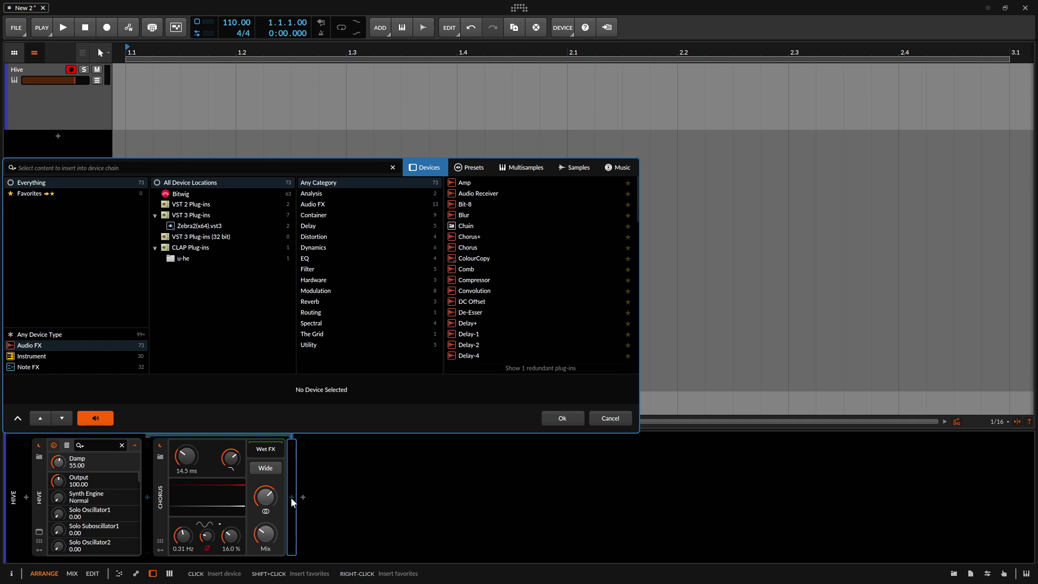
{"action": "type", "text": "spark"}
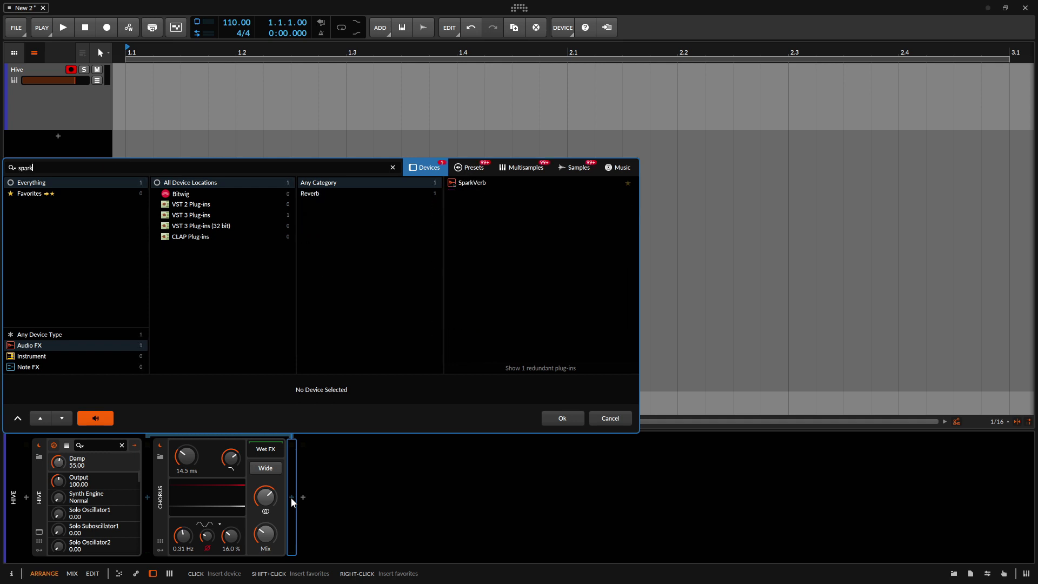
{"action": "key", "text": "Down"}
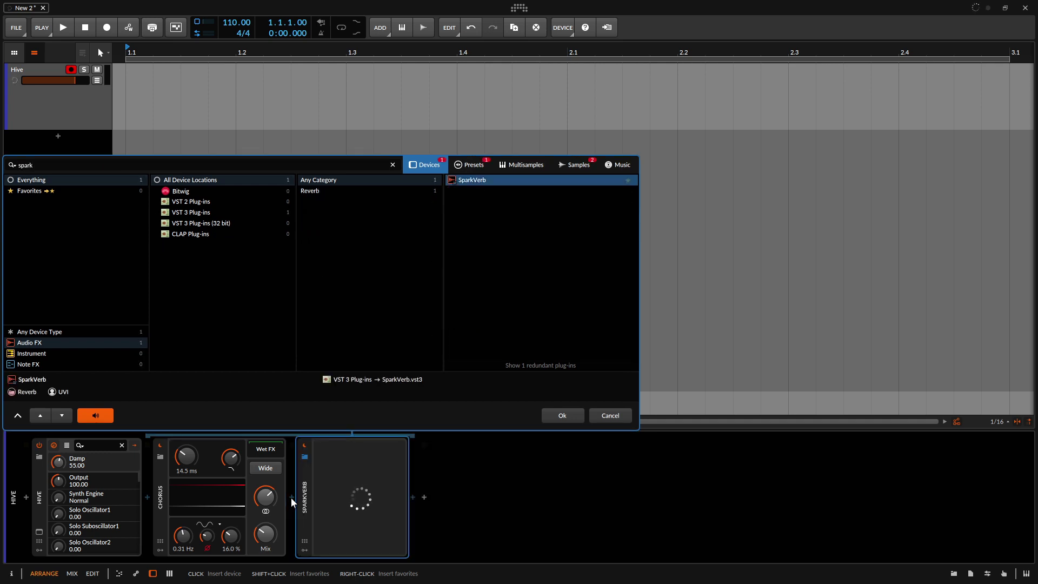
{"action": "key", "text": "Return"}
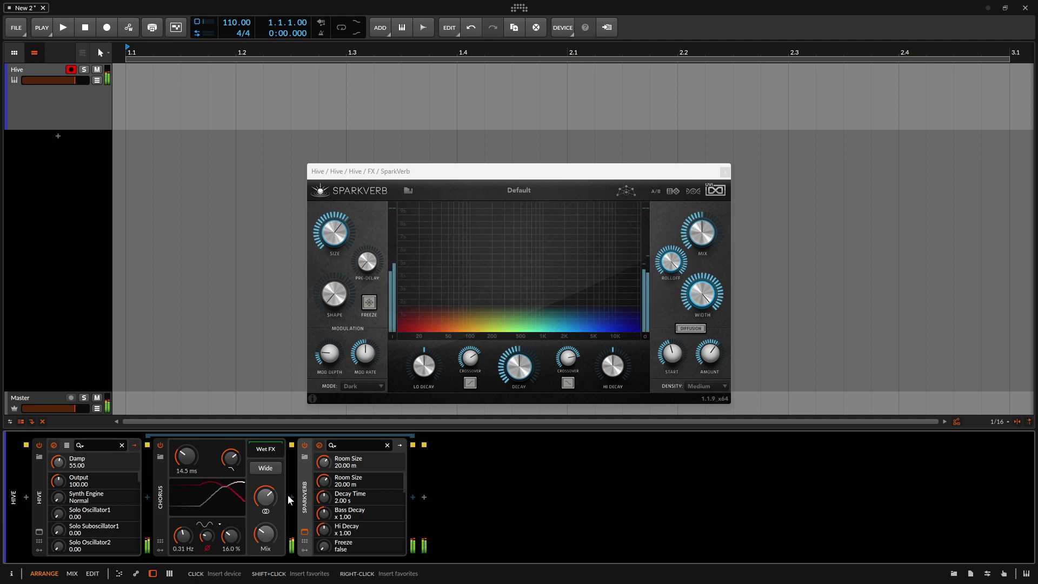
Step: Load SparkVerb's Big and Diffuse preset and lower its mix to 39.60%
{"action": "left_click", "coordinate": [534, 194]}
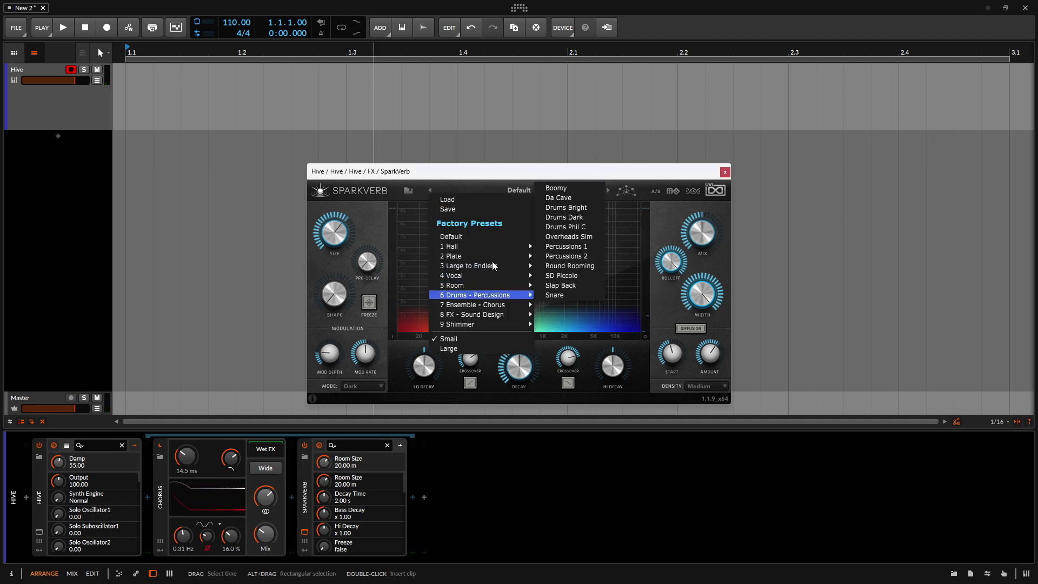
{"action": "mouse_move", "coordinate": [493, 264]}
{"action": "left_click", "coordinate": [578, 268]}
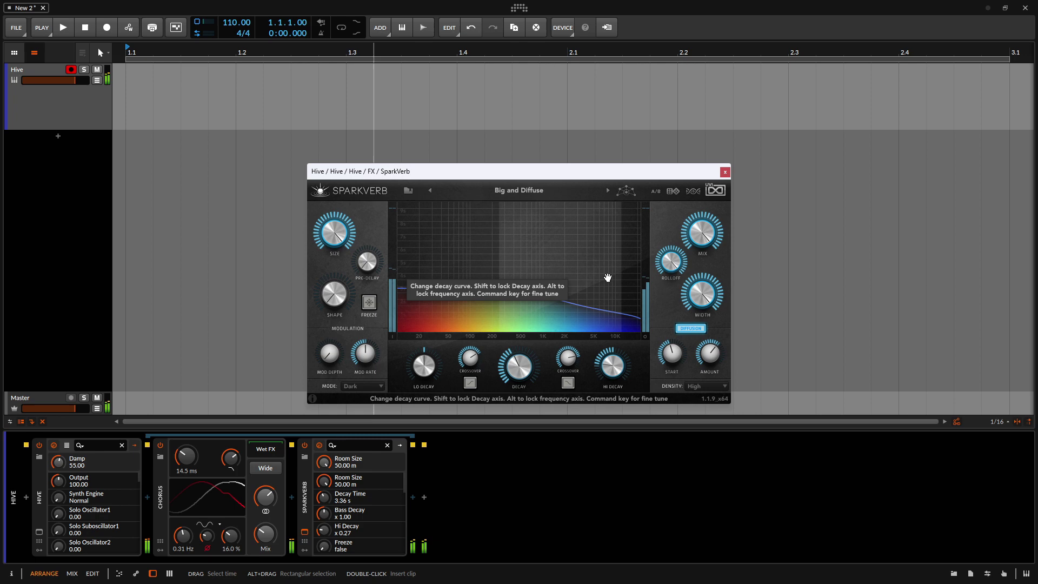
{"action": "left_click_drag", "start_coordinate": [702, 233], "coordinate": [689, 313]}
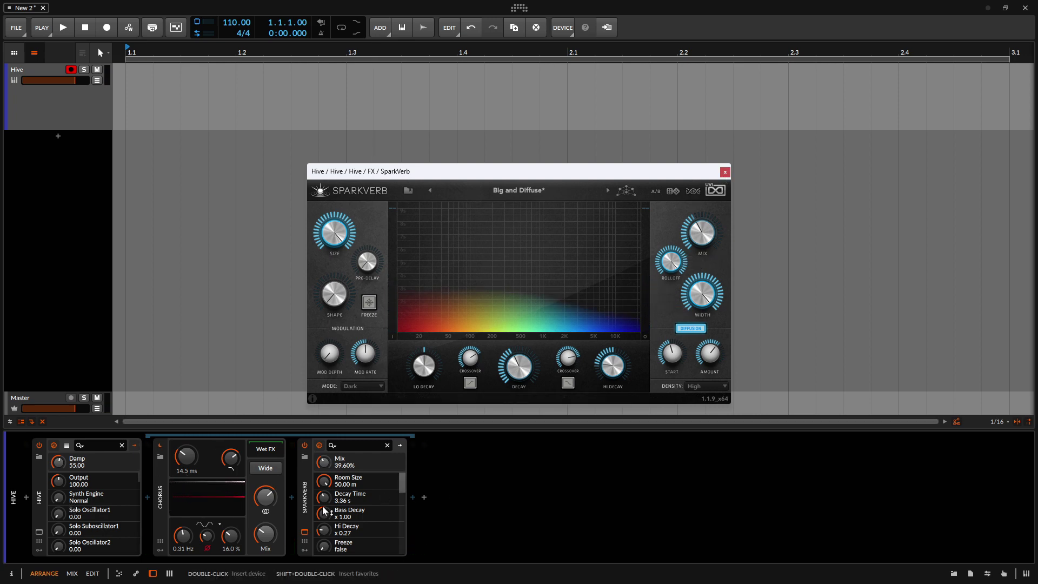
Step: Open and close Hive's plugin window, then select the Chorus device
{"action": "left_click", "coordinate": [37, 501]}
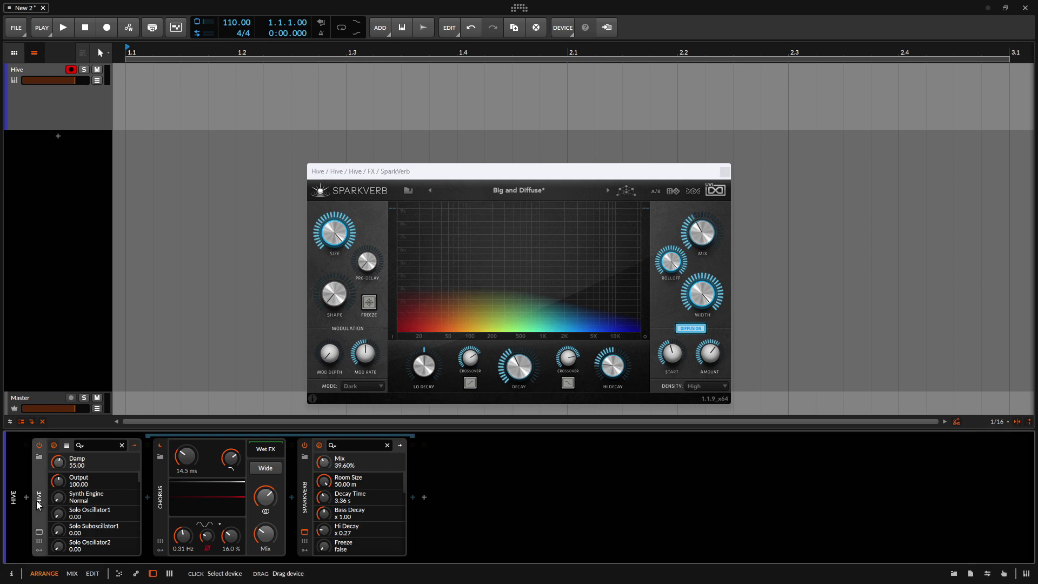
{"action": "left_click", "coordinate": [37, 533]}
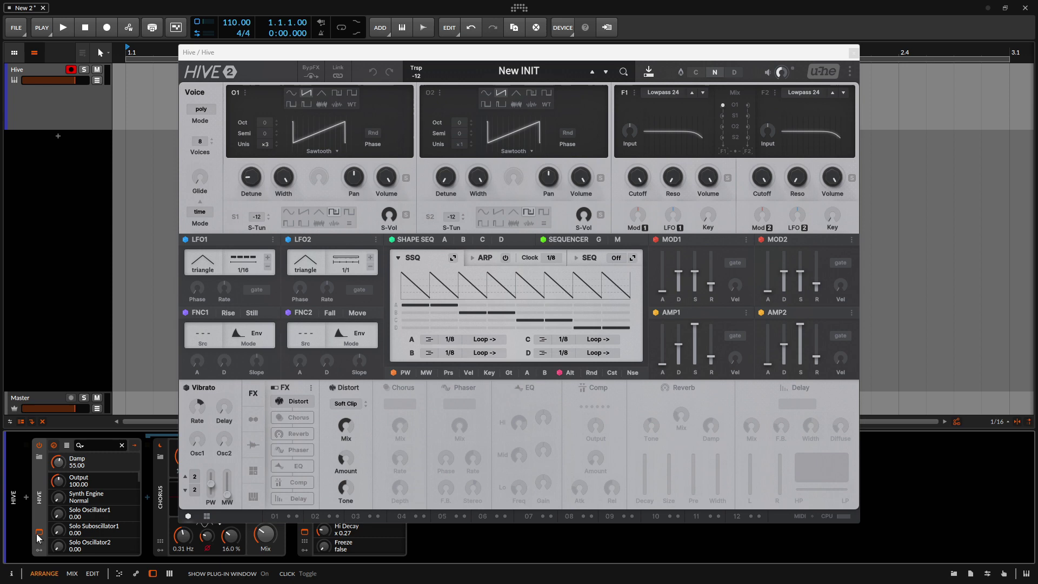
{"action": "left_click", "coordinate": [37, 533]}
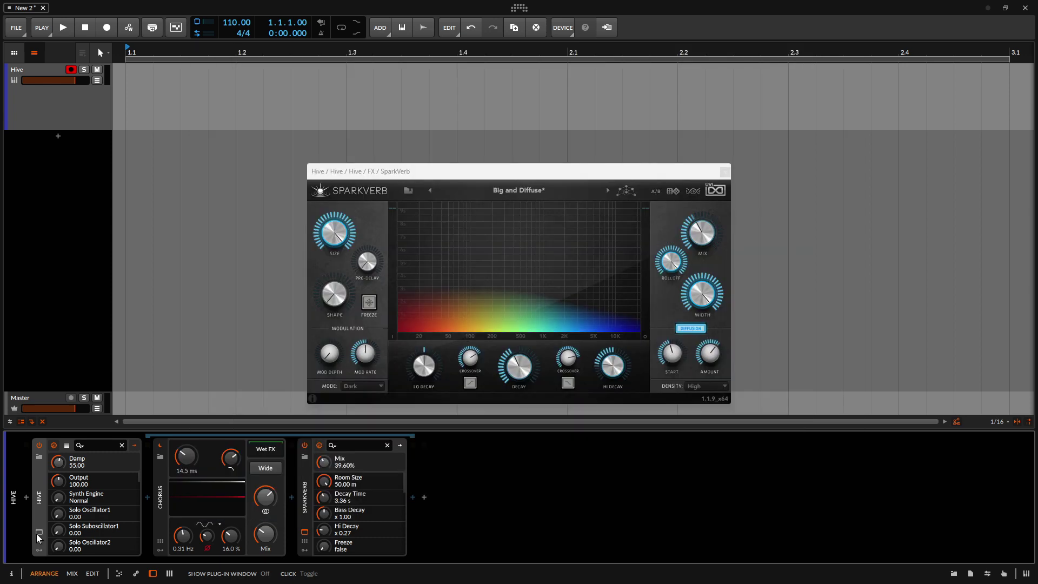
{"action": "left_click", "coordinate": [161, 505]}
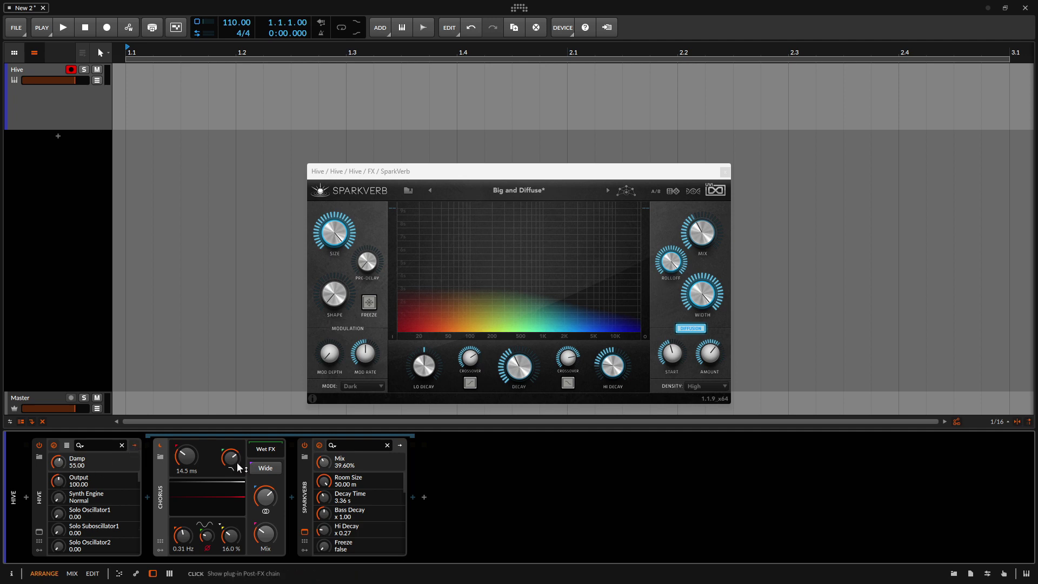
Step: Hide and re-show Hive's post-FX chain, toggle SparkVerb's window, then select Hive
{"action": "left_click", "coordinate": [134, 444]}
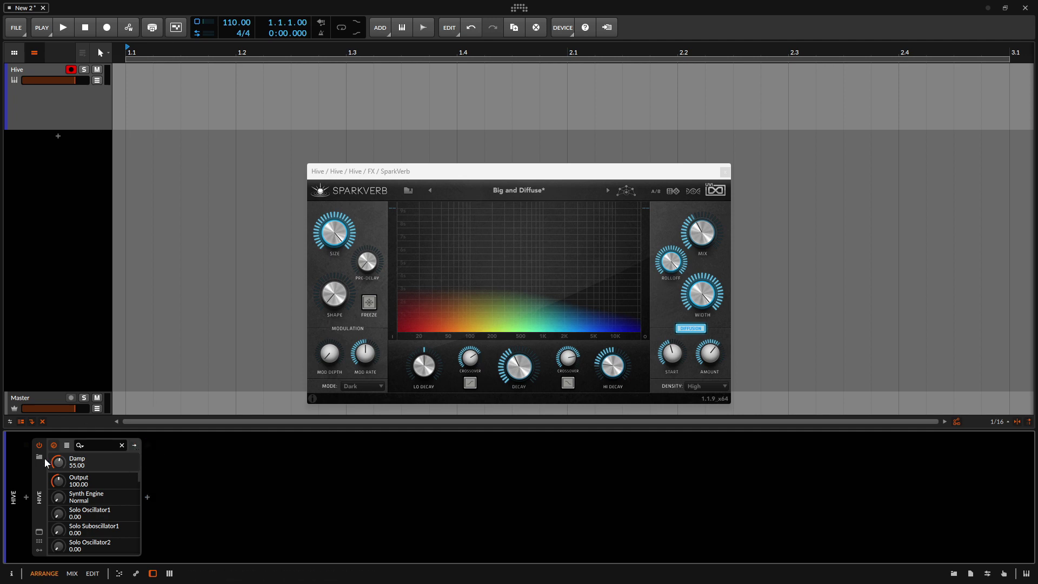
{"action": "left_click", "coordinate": [135, 445]}
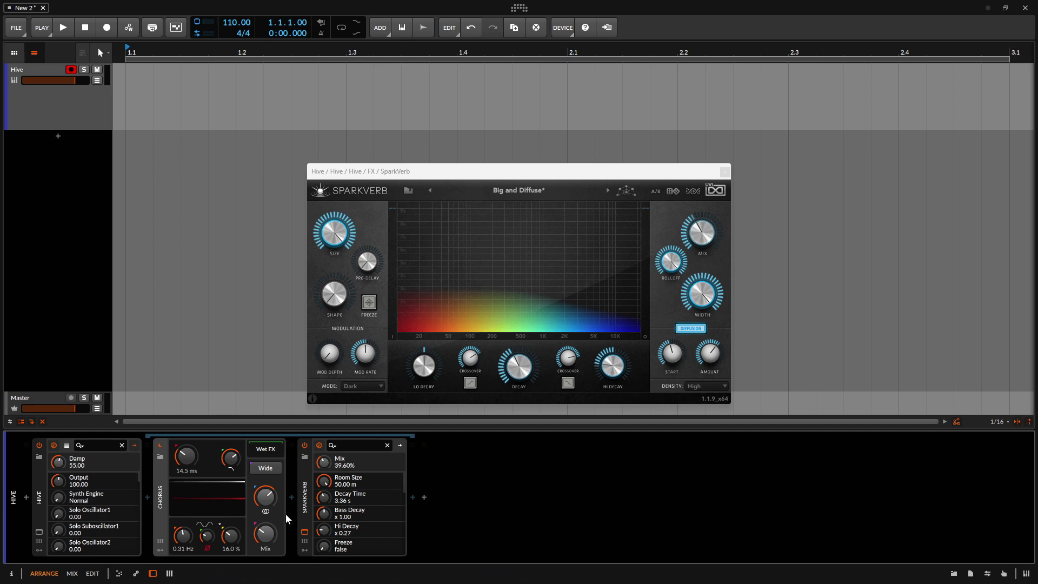
{"action": "left_click", "coordinate": [306, 532]}
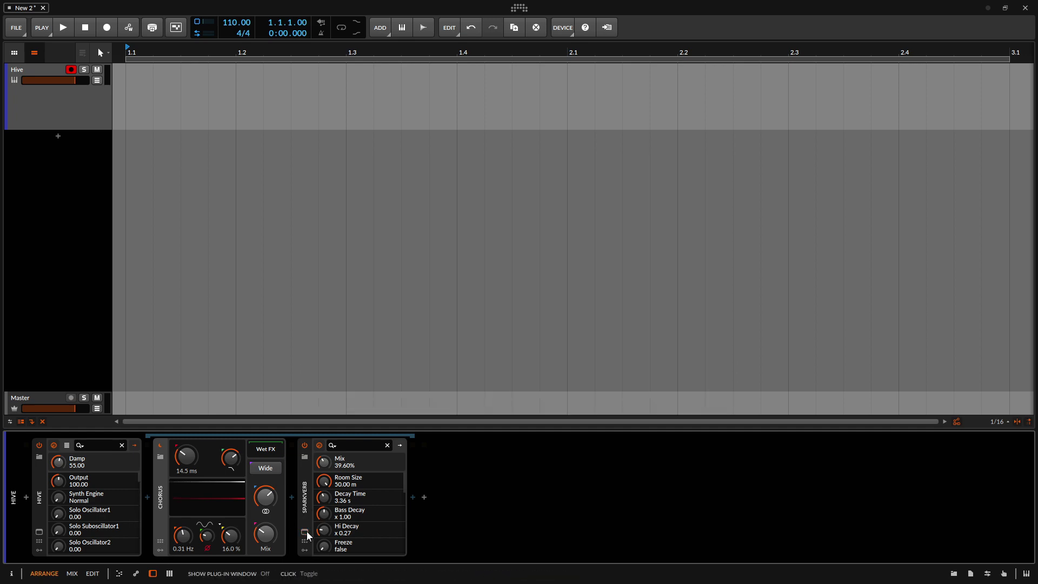
{"action": "left_click", "coordinate": [305, 532]}
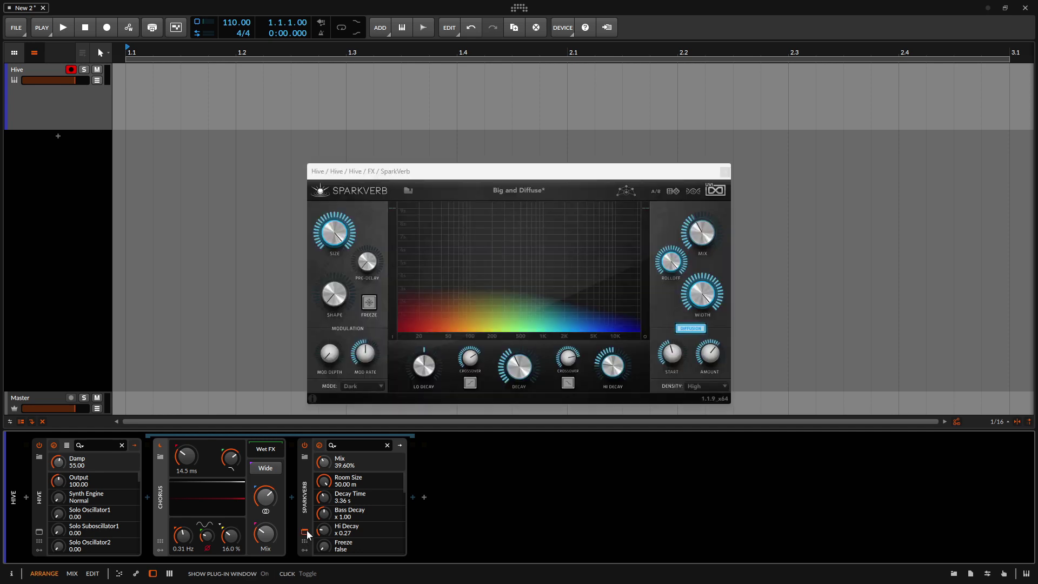
{"action": "left_click", "coordinate": [306, 532]}
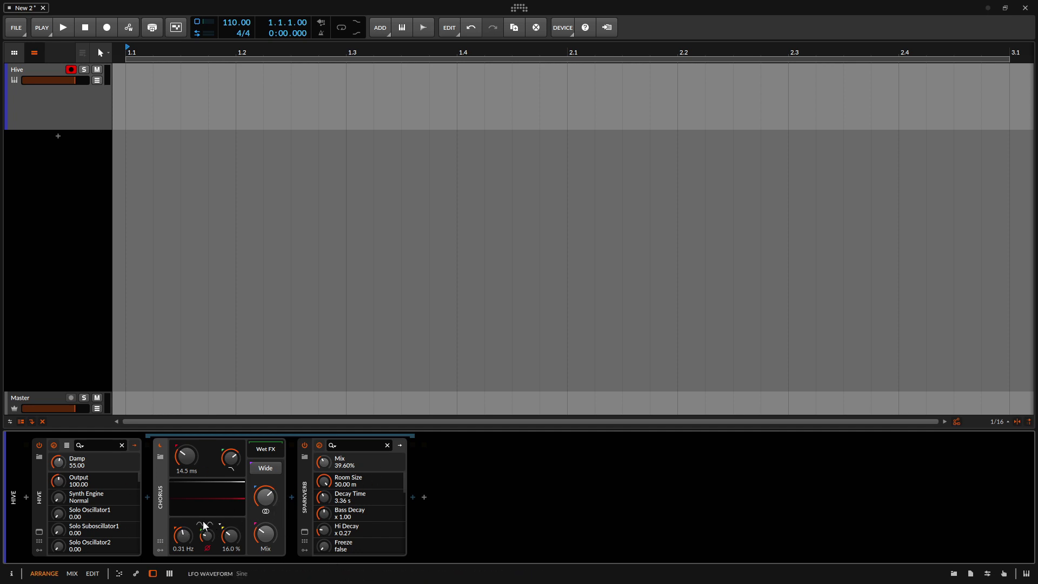
{"action": "left_click", "coordinate": [40, 497]}
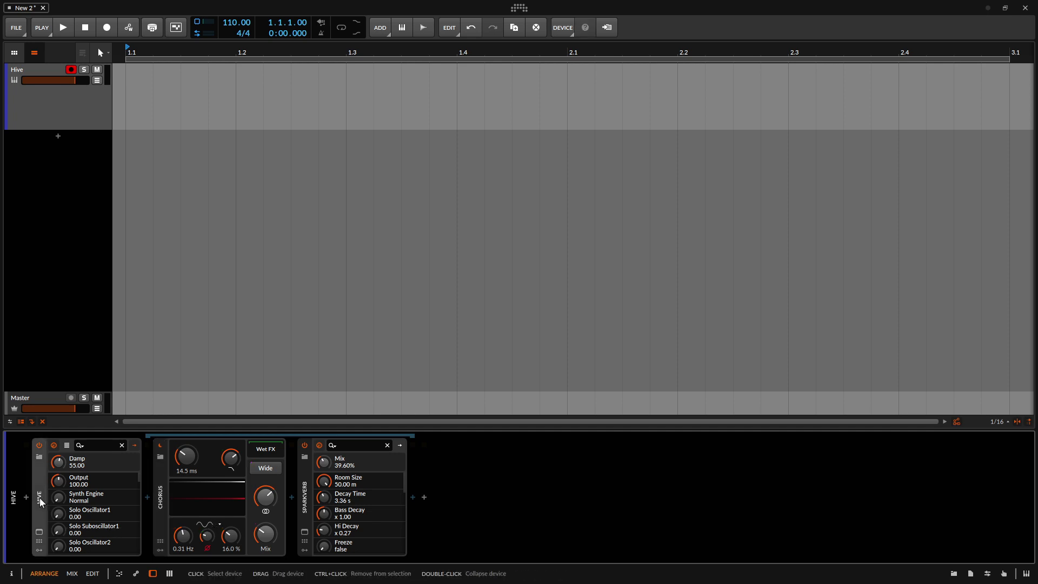
Step: Start saving the Hive device via DEVICE > Save Preset To Library
{"action": "right_click", "coordinate": [40, 497]}
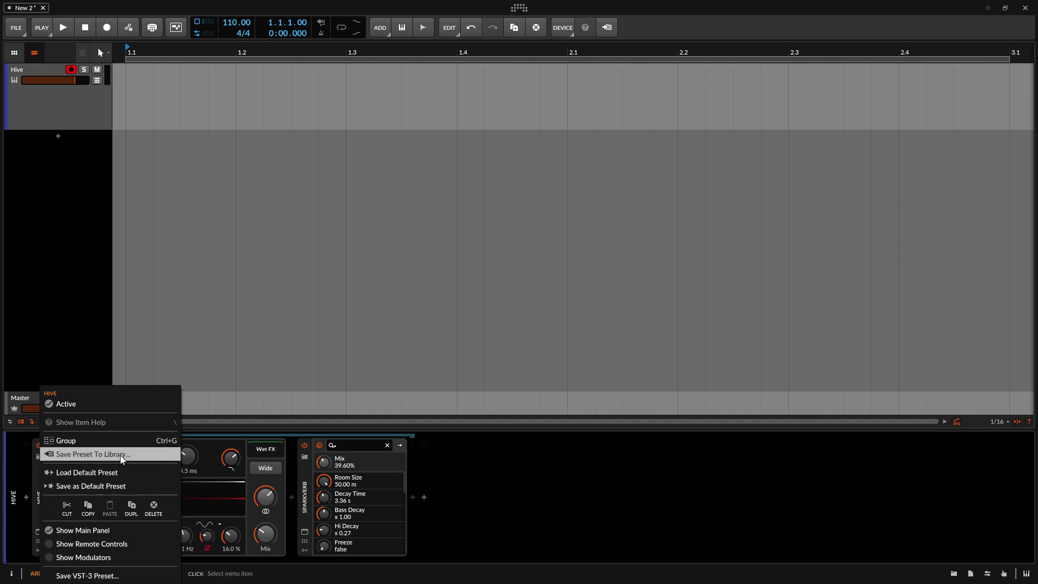
{"action": "left_click", "coordinate": [515, 262]}
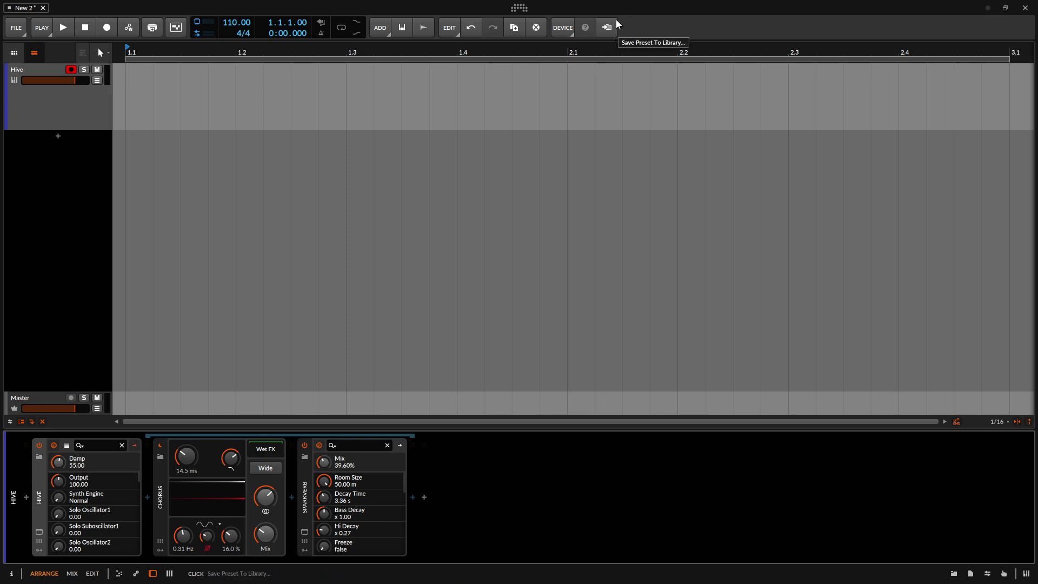
{"action": "left_click", "coordinate": [569, 35]}
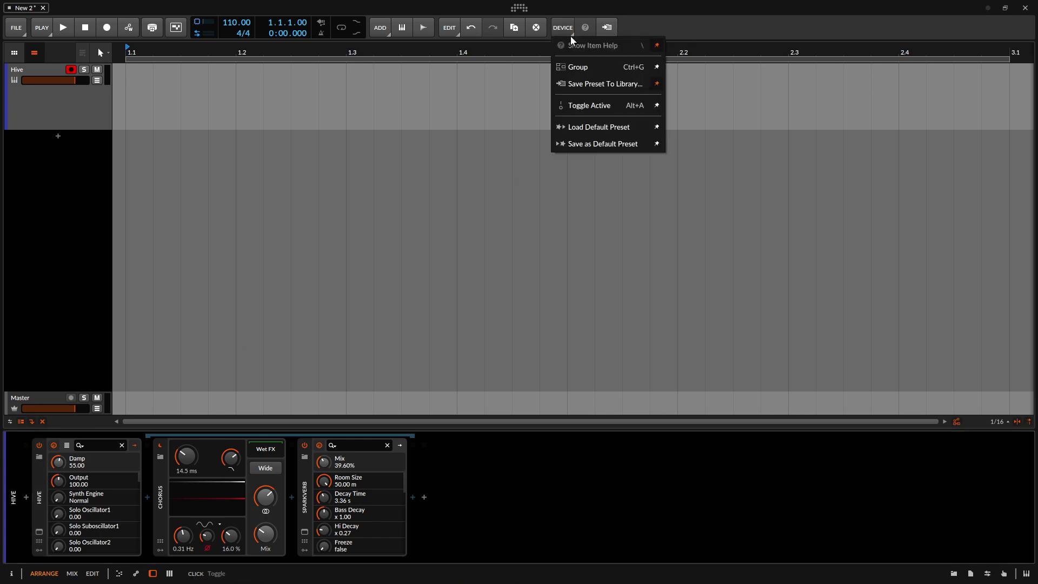
{"action": "left_click", "coordinate": [598, 84]}
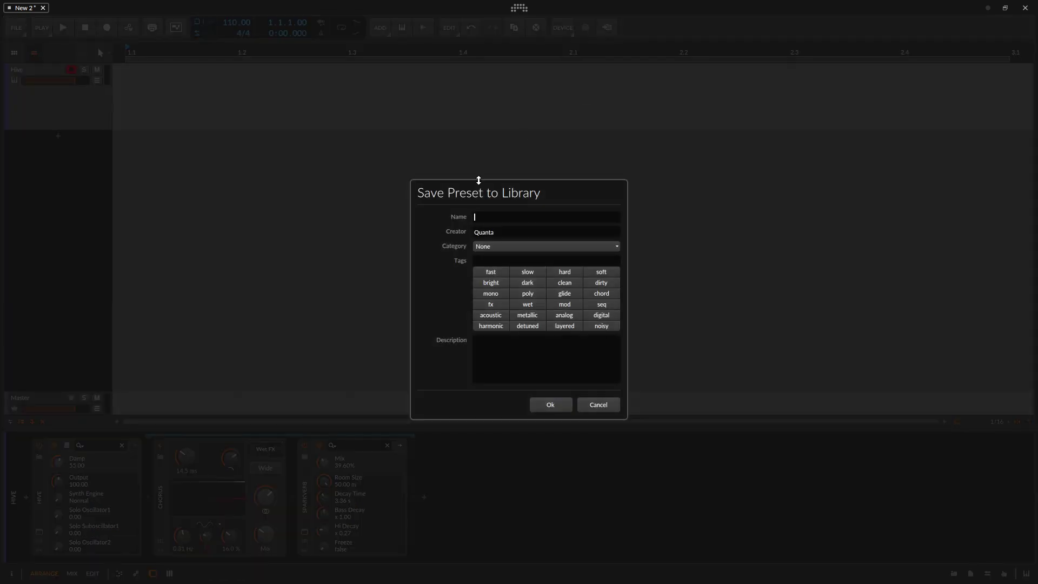
Step: Name the preset 'Test Ptach' and set its category to Bass
{"action": "type", "text": "Test Ptach"}
{"action": "key", "text": "Tab"}
{"action": "key", "text": "Tab"}
{"action": "left_click", "coordinate": [509, 245]}
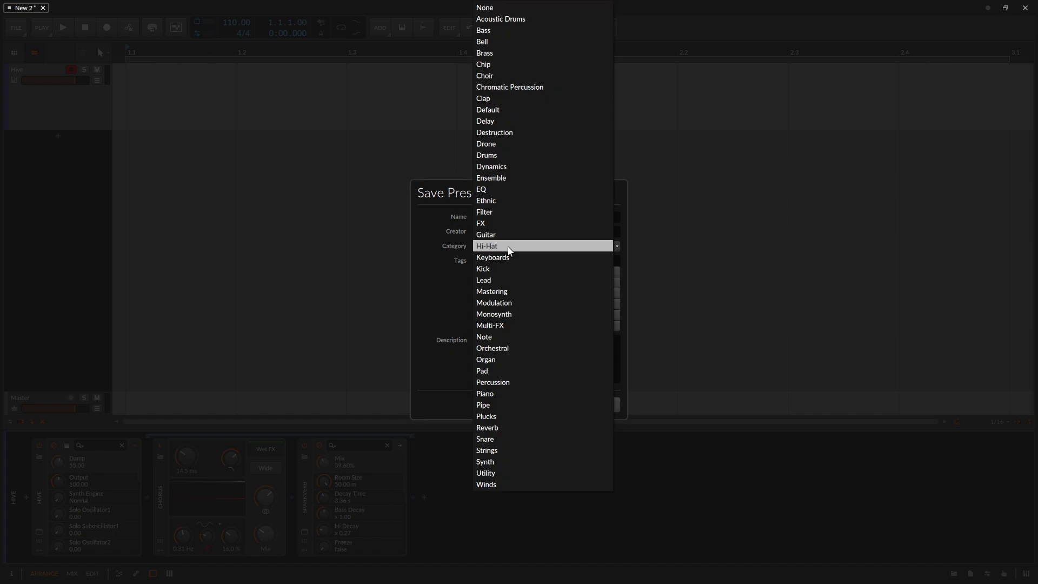
{"action": "left_click", "coordinate": [507, 31]}
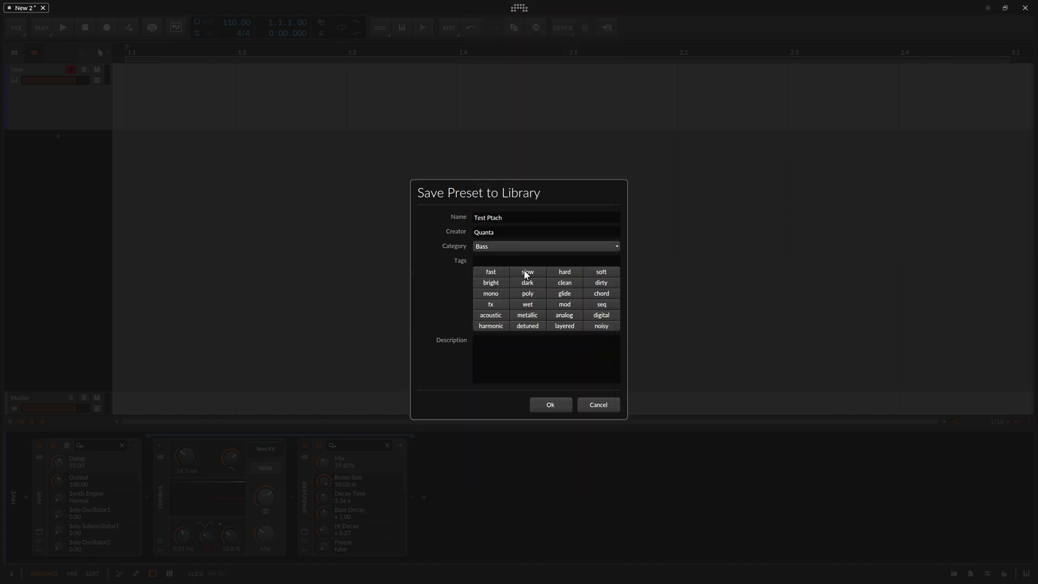
Step: Tag it hard, metallic and mono, describe it as 'This is a test patch for the tutorial', and save
{"action": "left_click", "coordinate": [563, 273]}
{"action": "left_click", "coordinate": [527, 315]}
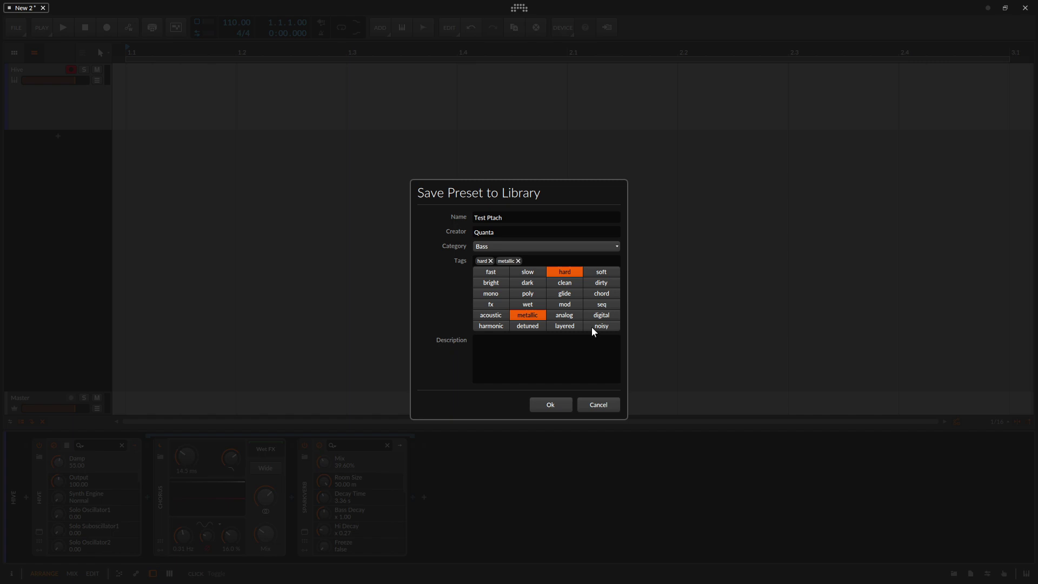
{"action": "left_click", "coordinate": [492, 293]}
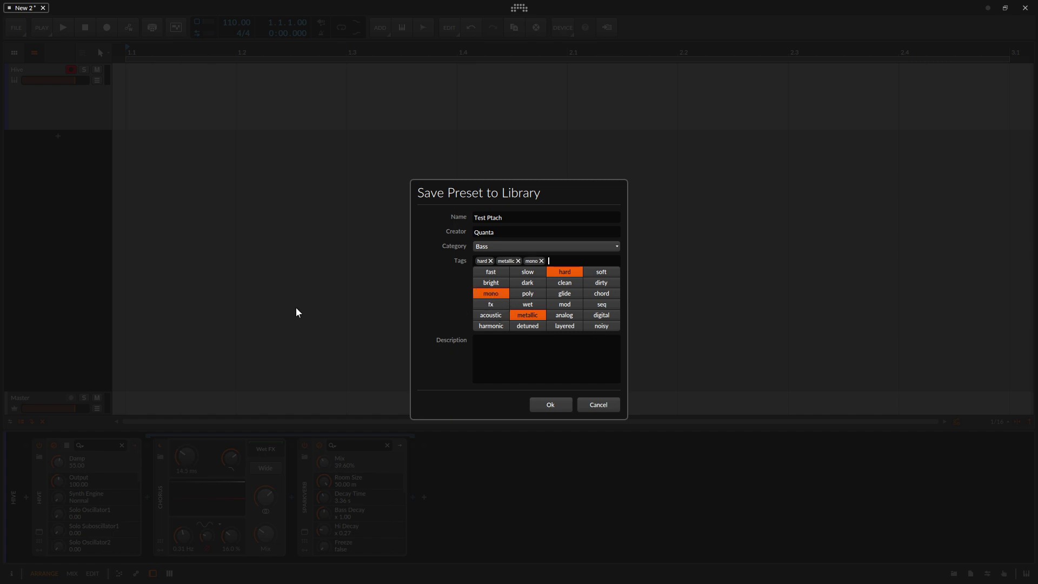
{"action": "left_click", "coordinate": [499, 350]}
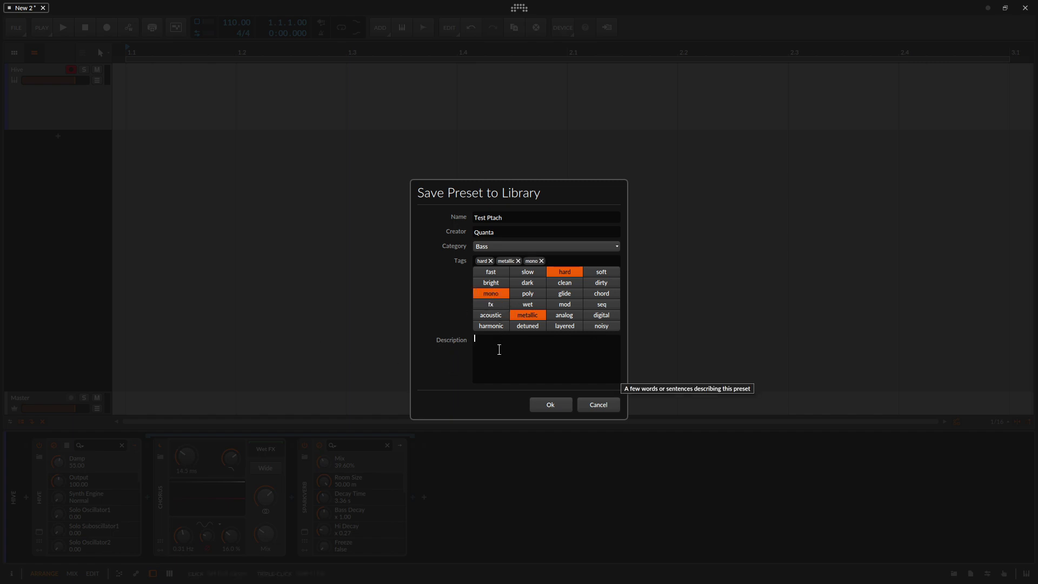
{"action": "type", "text": "This is a test patch for the tutorial."}
{"action": "left_click", "coordinate": [551, 405]}
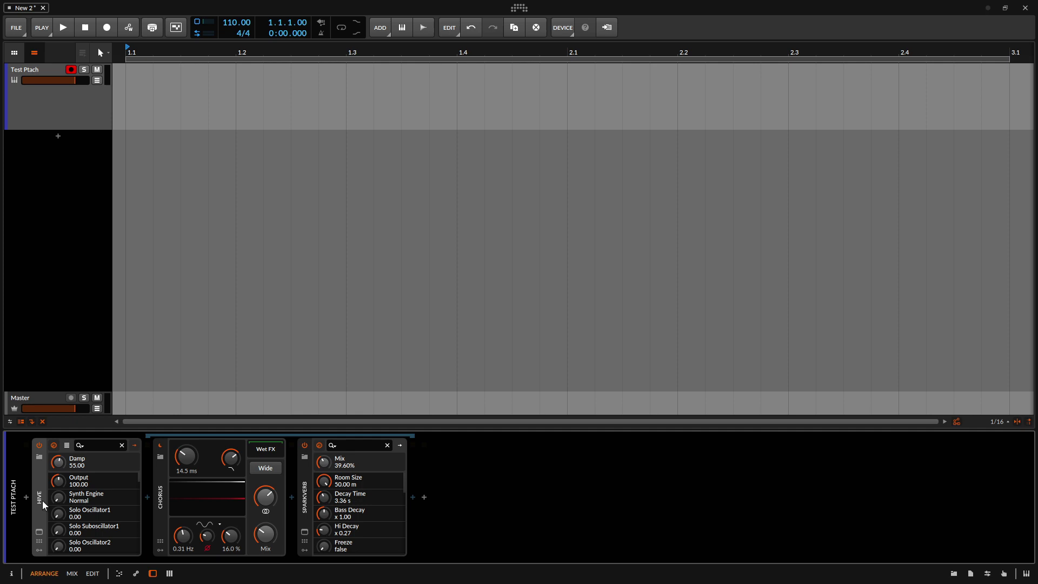
Step: Delete all the track's devices and insert a fresh Hive, closing its plug-in window
{"action": "key", "text": "Delete"}
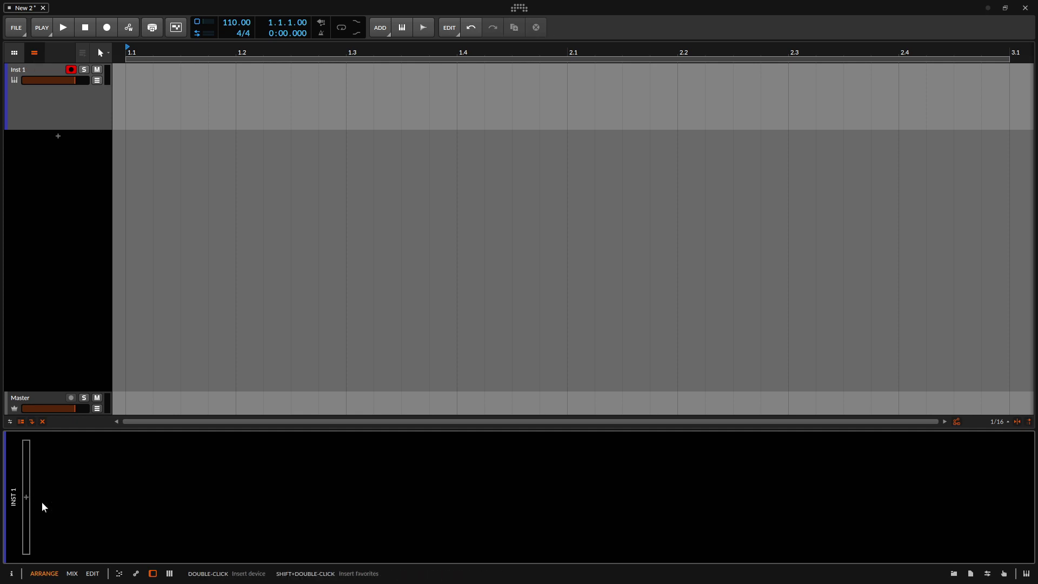
{"action": "double_click", "coordinate": [42, 503]}
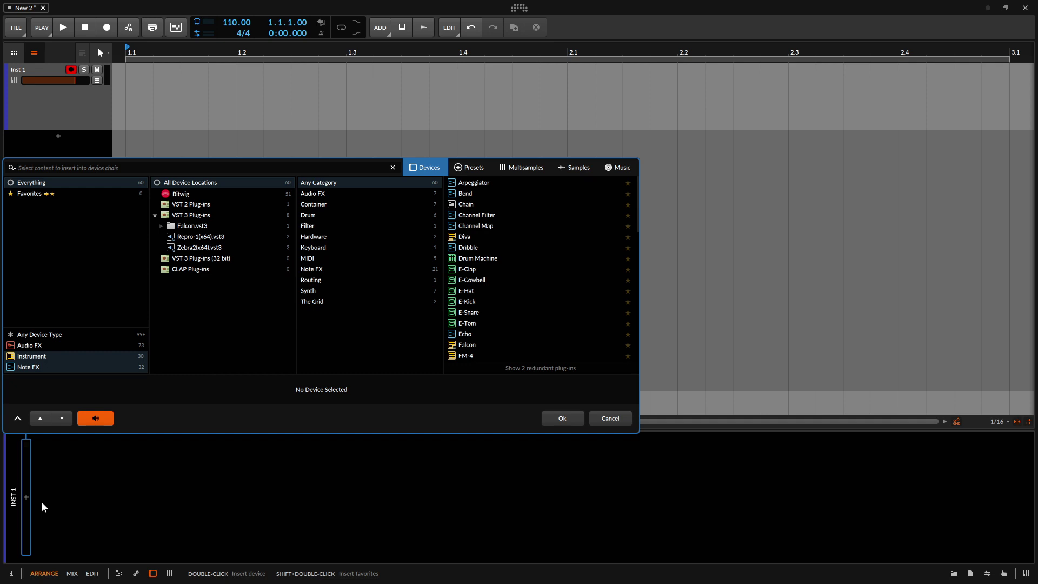
{"action": "type", "text": "hiv"}
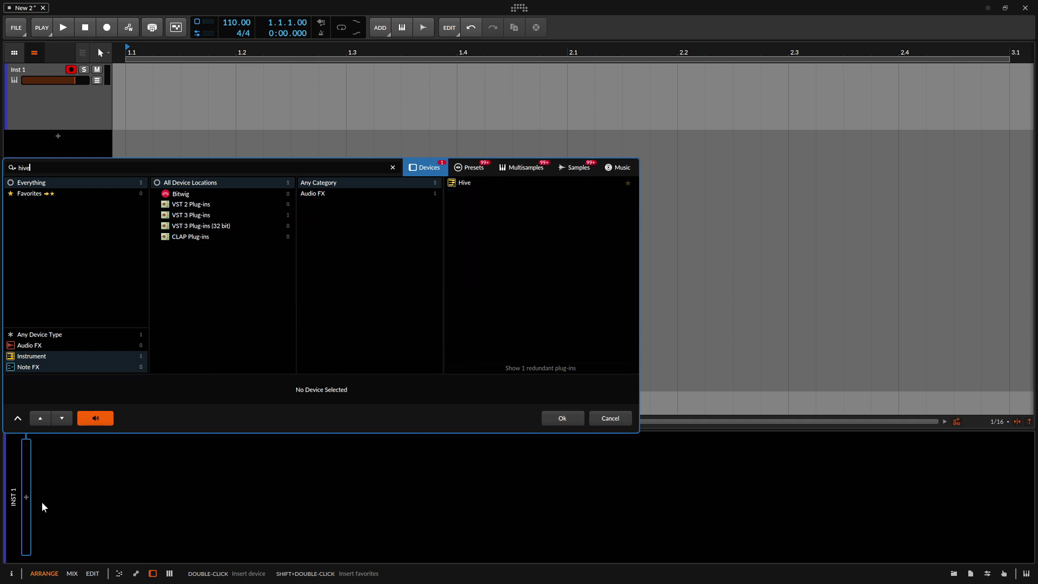
{"action": "type", "text": "e"}
{"action": "key", "text": "Down"}
{"action": "key", "text": "Return"}
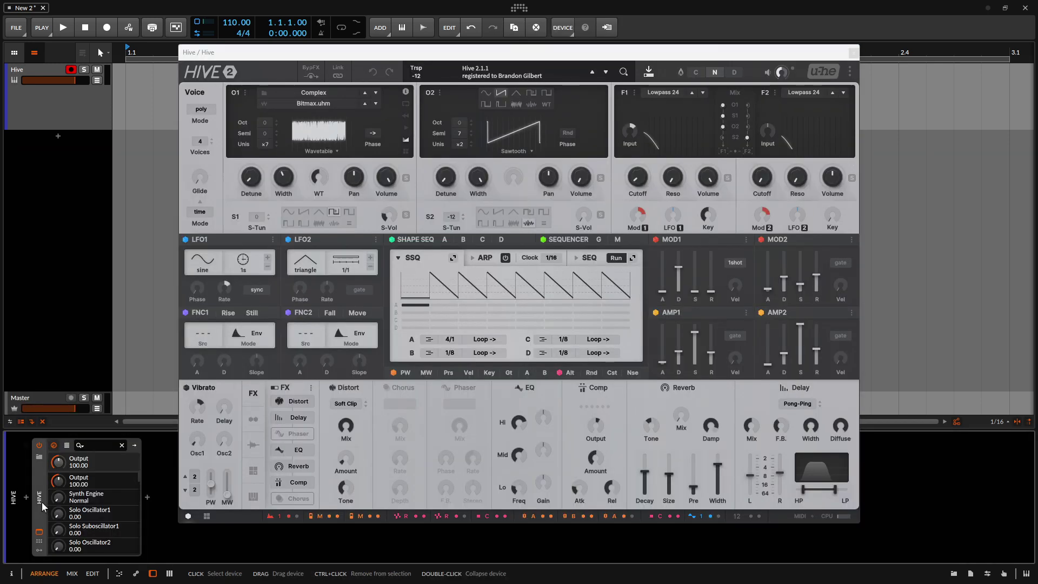
{"action": "key", "text": "Escape"}
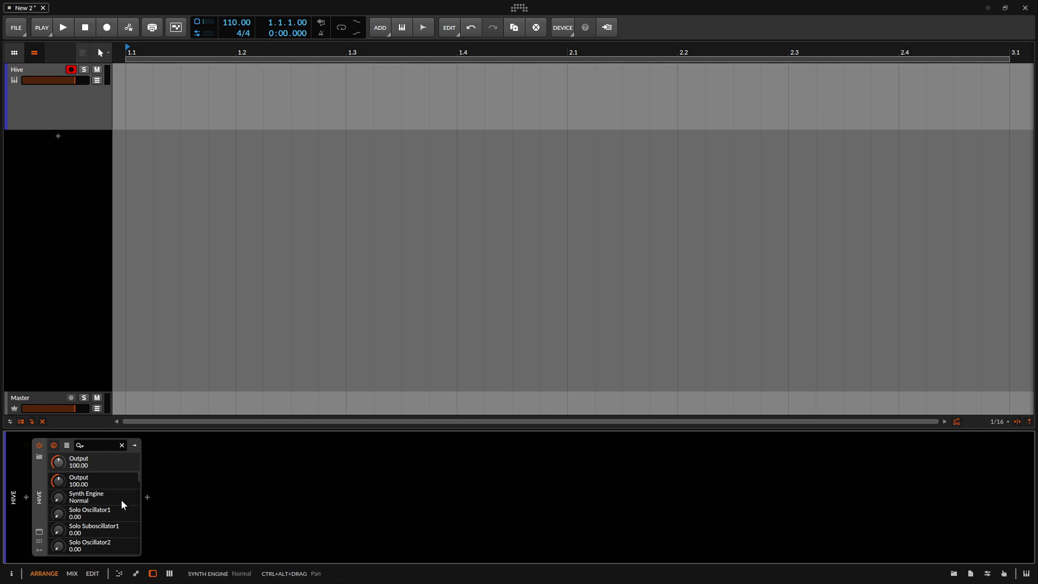
Step: Load the saved 'Test Ptach' preset from the browser onto the Hive device
{"action": "double_click", "coordinate": [217, 510]}
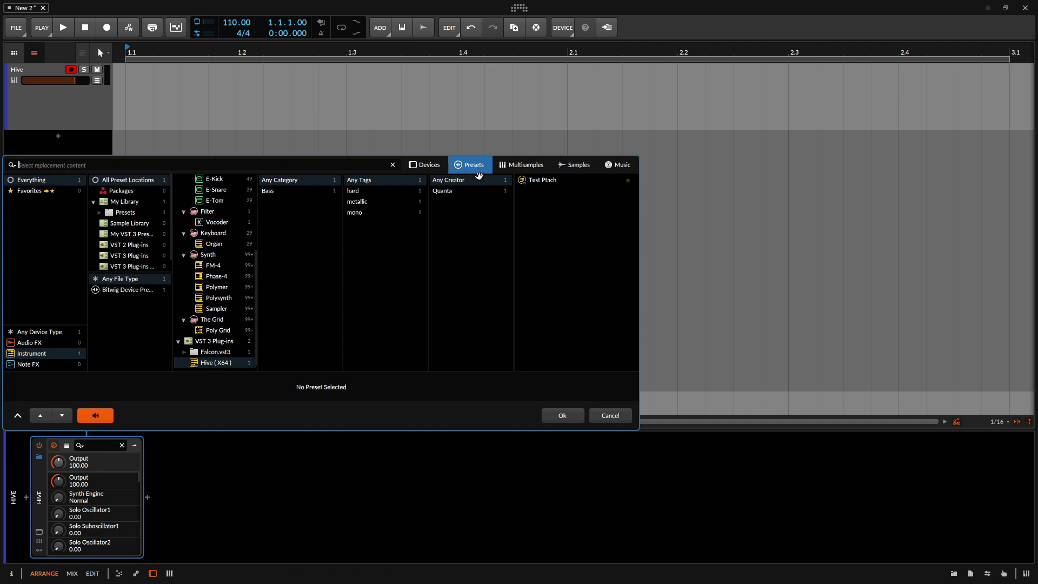
{"action": "left_click", "coordinate": [544, 181]}
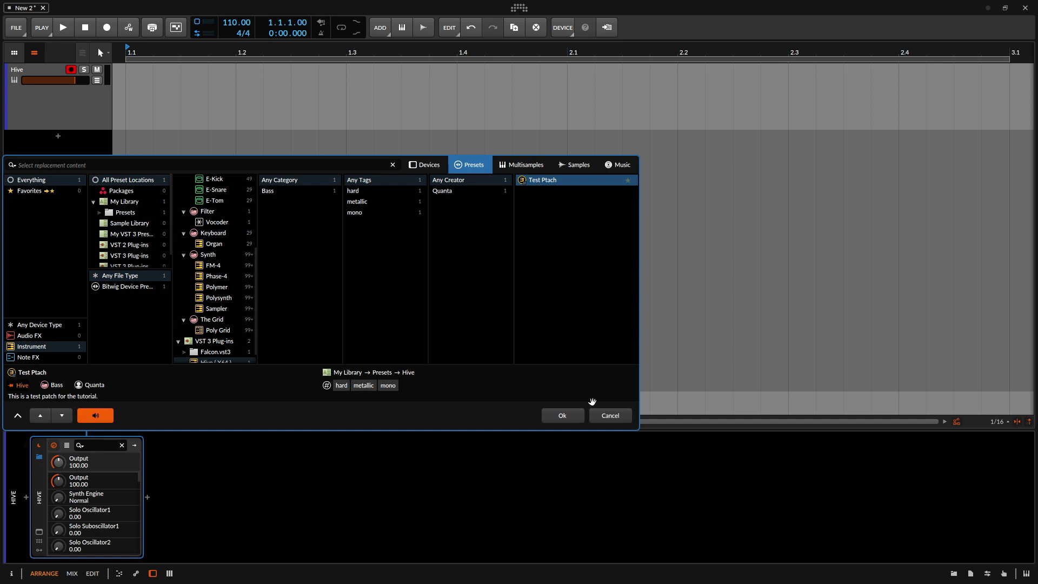
{"action": "left_click", "coordinate": [560, 422]}
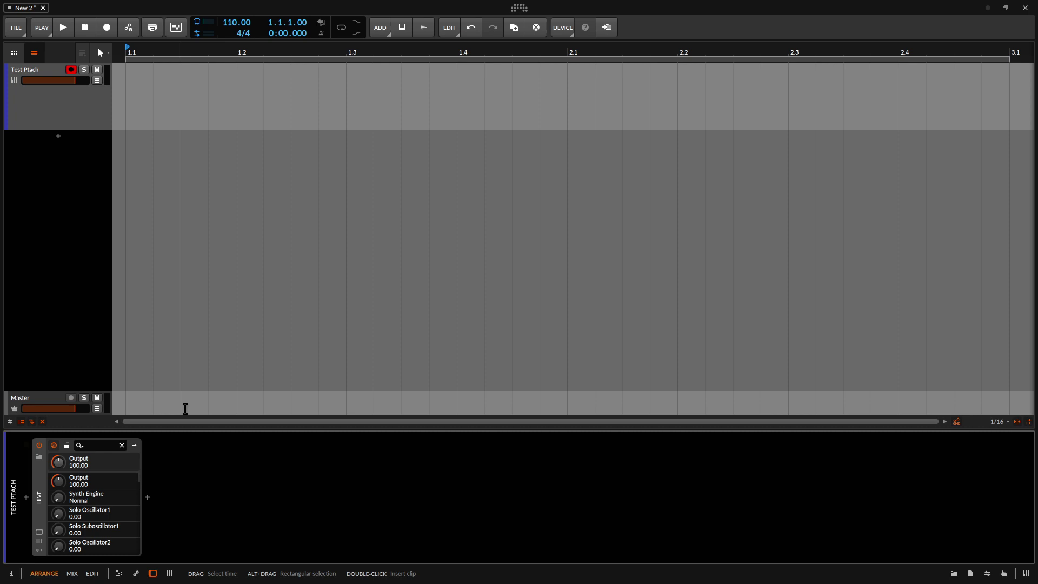
Step: Expand Hive's FX chain to reveal Chorus and SparkVerb, and briefly view SparkVerb's plug-in window
{"action": "left_click", "coordinate": [134, 446]}
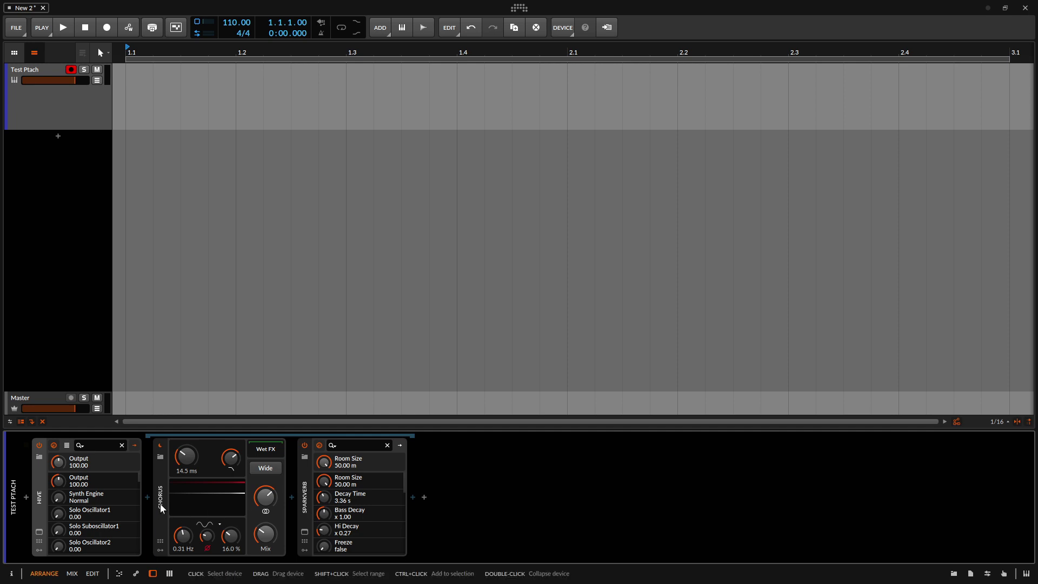
{"action": "left_click", "coordinate": [305, 531]}
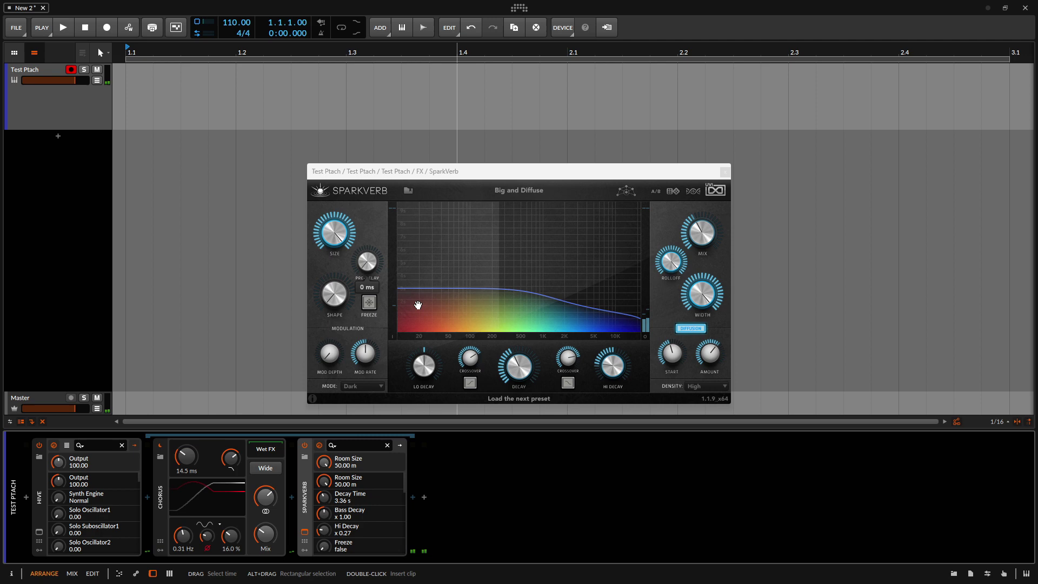
{"action": "left_click", "coordinate": [725, 173]}
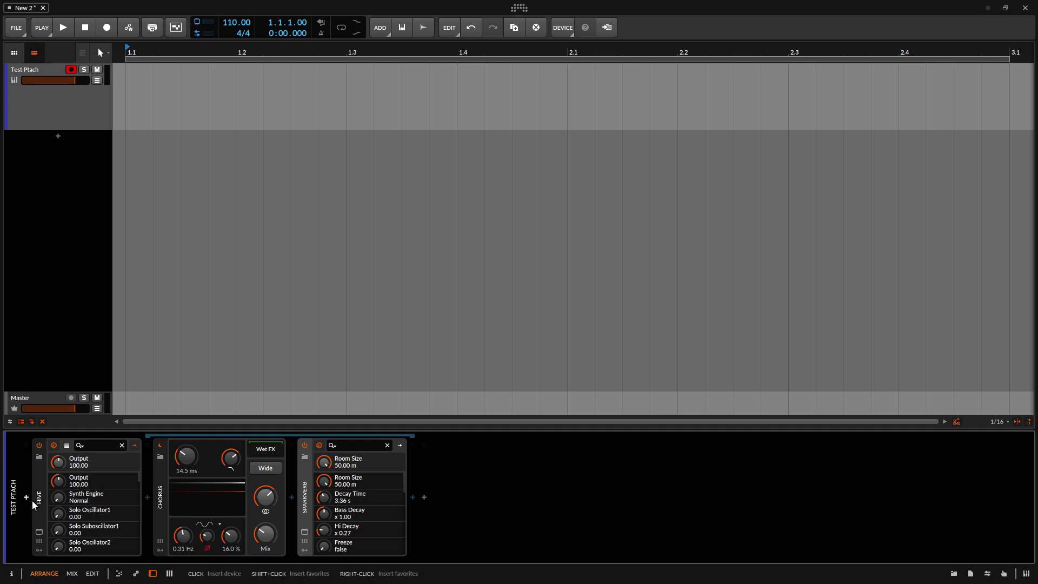
Step: Add a Classic LFO to Hive's modulators and expand it, showing 1.00 Hz, 100% amount, bipolar
{"action": "left_click", "coordinate": [39, 550]}
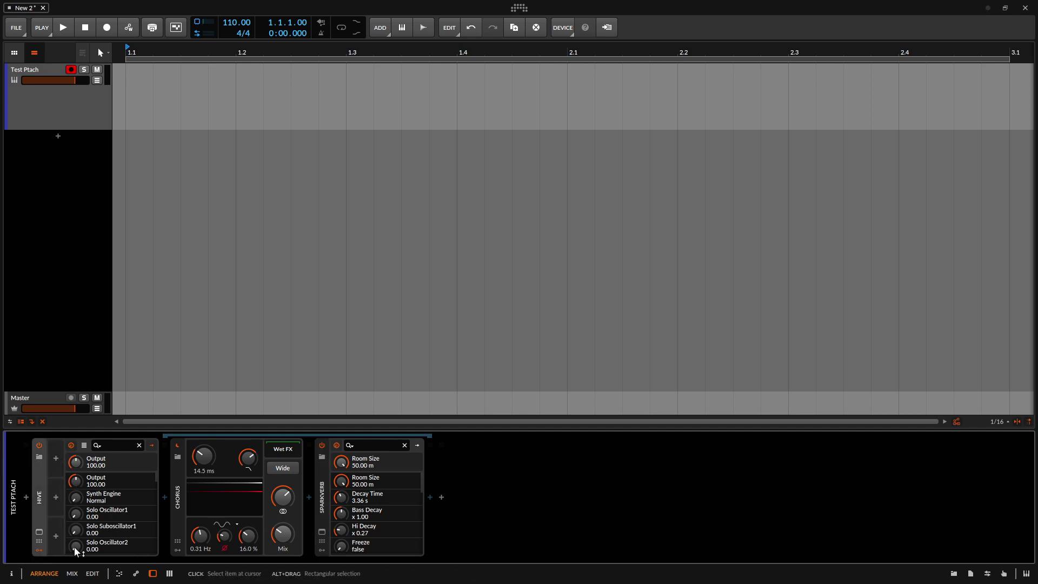
{"action": "left_click", "coordinate": [56, 458]}
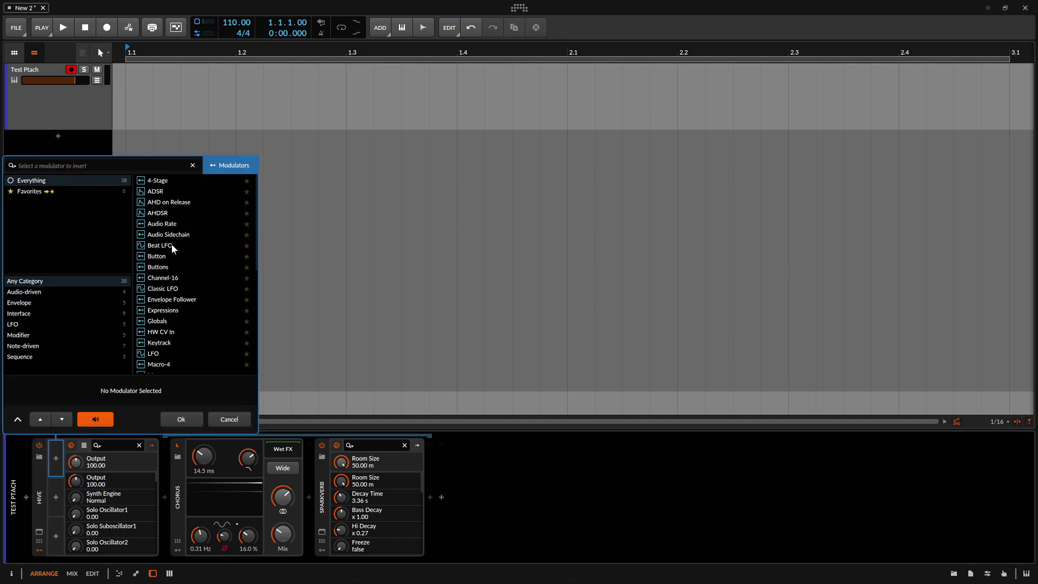
{"action": "double_click", "coordinate": [164, 290]}
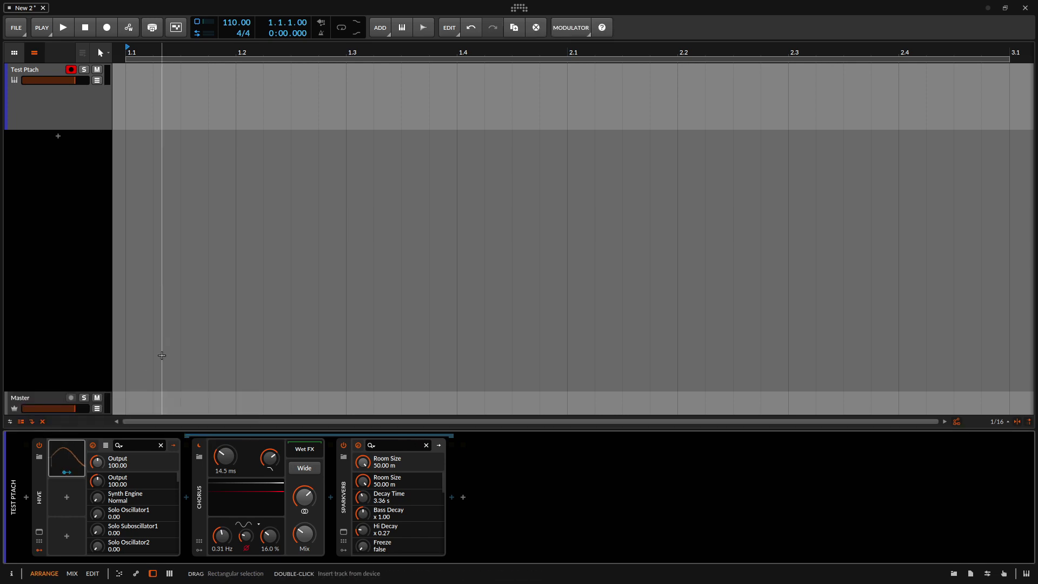
{"action": "left_click", "coordinate": [83, 459]}
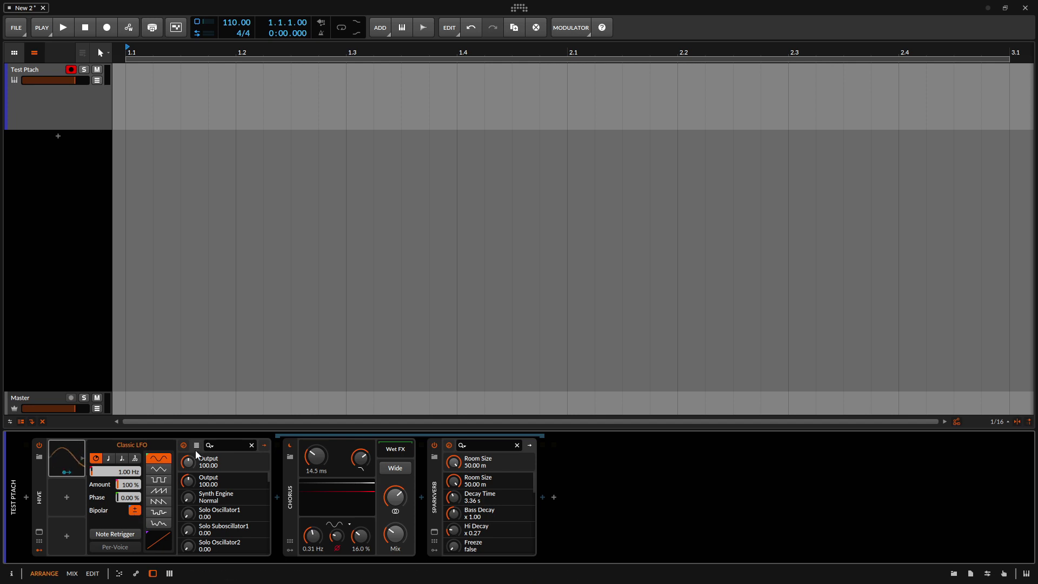
Step: Show Hive's editor window and load the Additive Chords wavetable into oscillator 1
{"action": "left_click", "coordinate": [39, 536]}
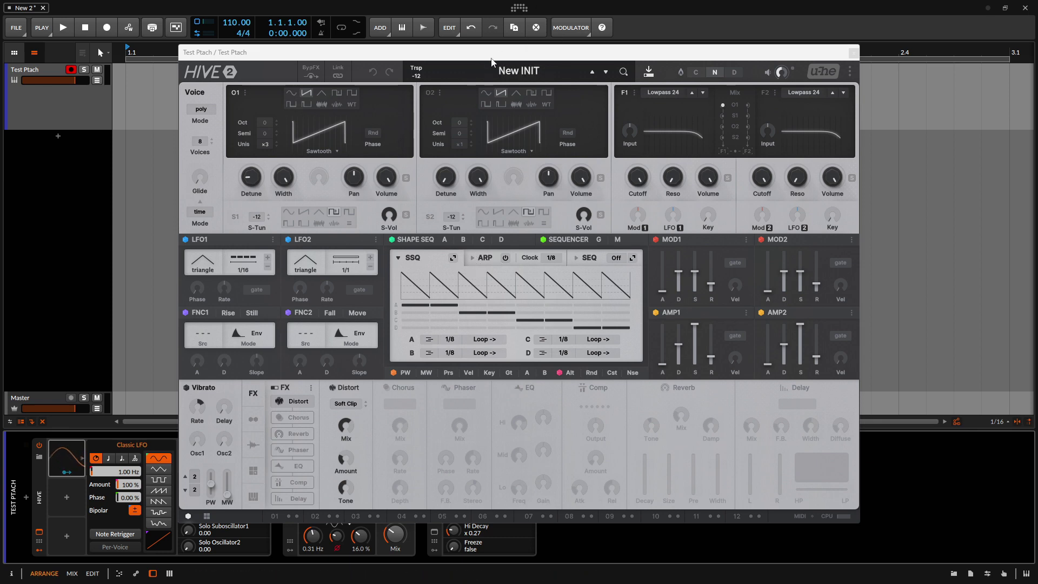
{"action": "left_click_drag", "start_coordinate": [493, 57], "coordinate": [650, 73]}
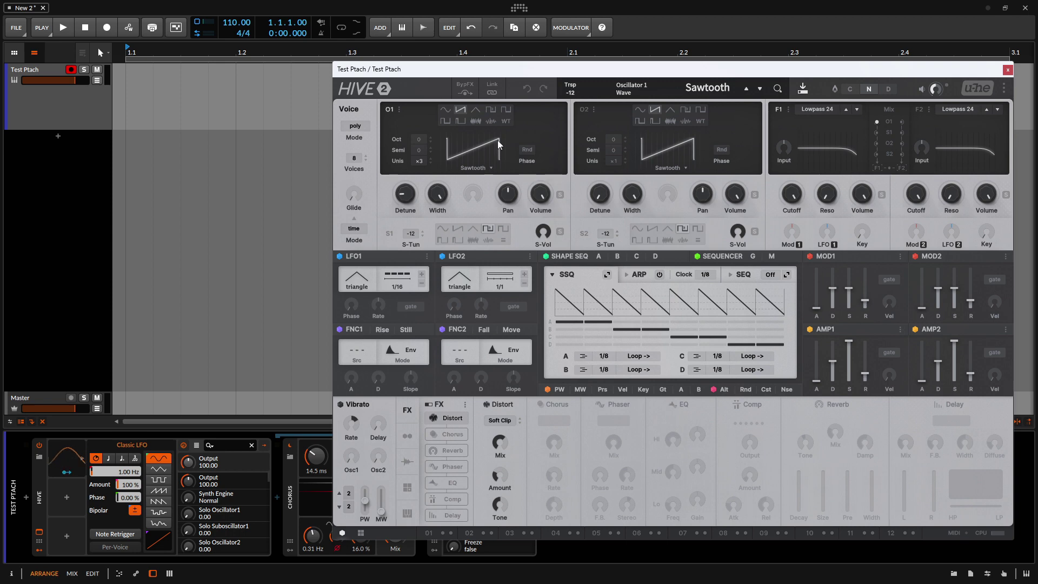
{"action": "left_click", "coordinate": [492, 171]}
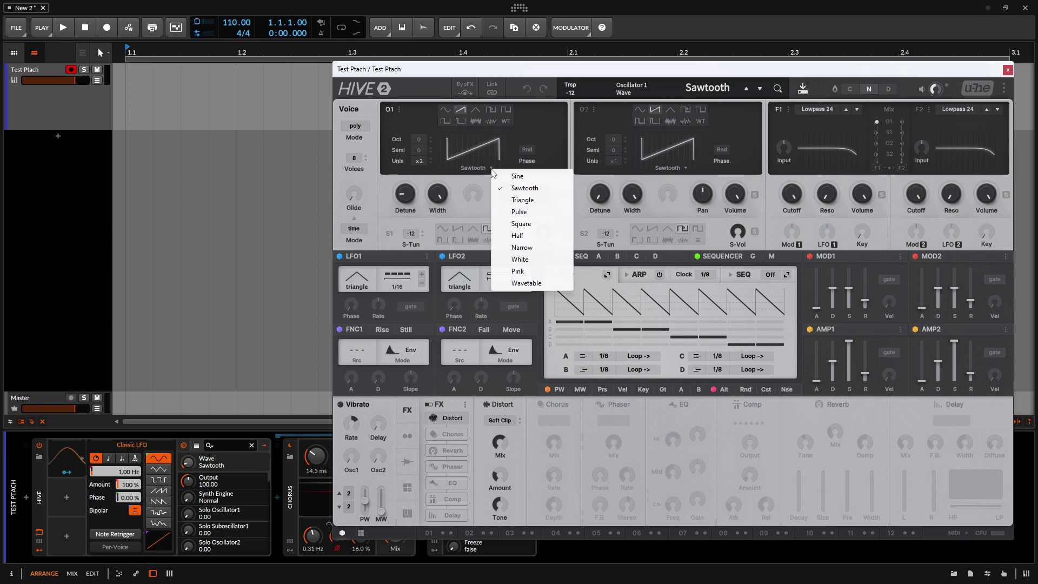
{"action": "left_click", "coordinate": [524, 284]}
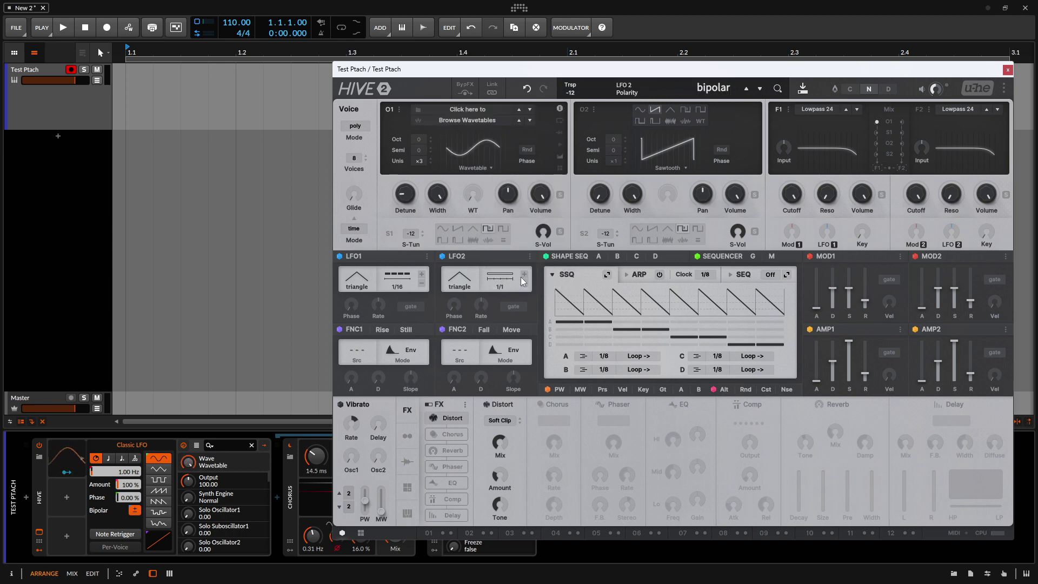
{"action": "left_click", "coordinate": [530, 121]}
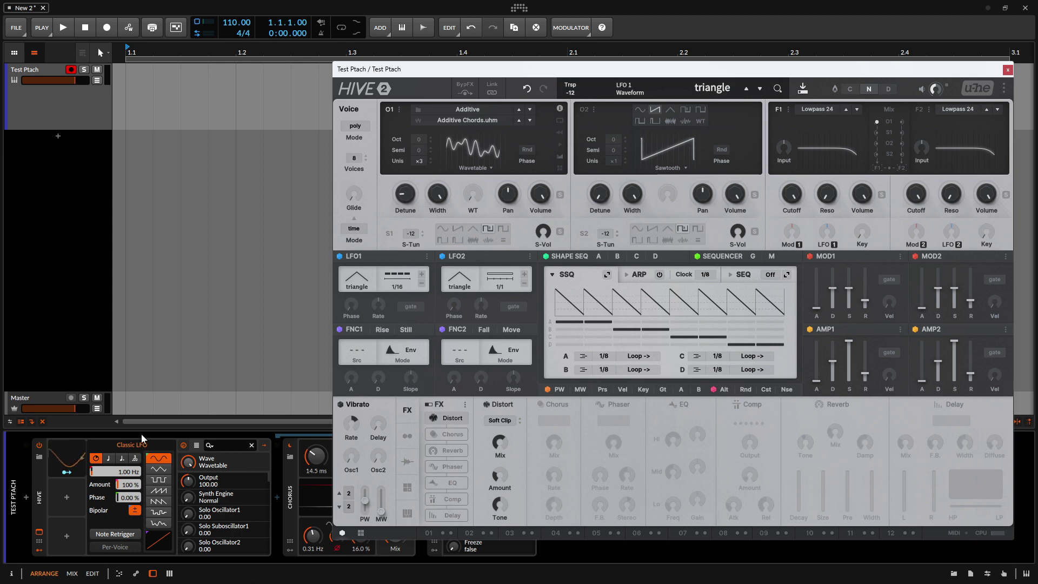
Step: Route the Classic LFO to Hive's WT Position via a 'wt' search and slow it to 0.23 Hz
{"action": "left_click", "coordinate": [227, 449]}
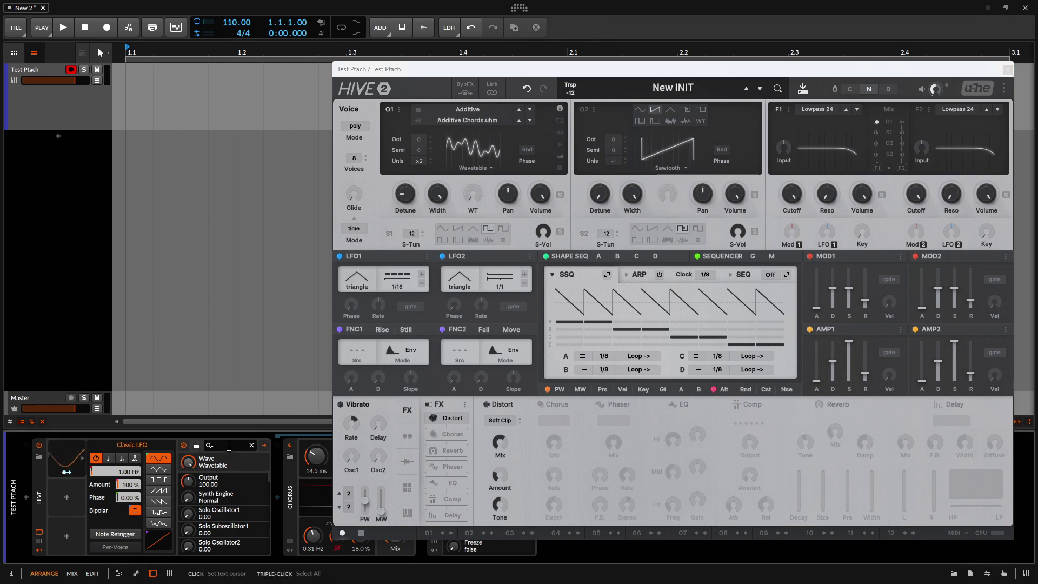
{"action": "mouse_move", "coordinate": [268, 479]}
{"action": "left_mouse_down"}
{"action": "mouse_move", "coordinate": [265, 527]}
{"action": "mouse_move", "coordinate": [269, 475]}
{"action": "left_mouse_up"}
{"action": "left_click", "coordinate": [227, 446]}
{"action": "type", "text": "wt"}
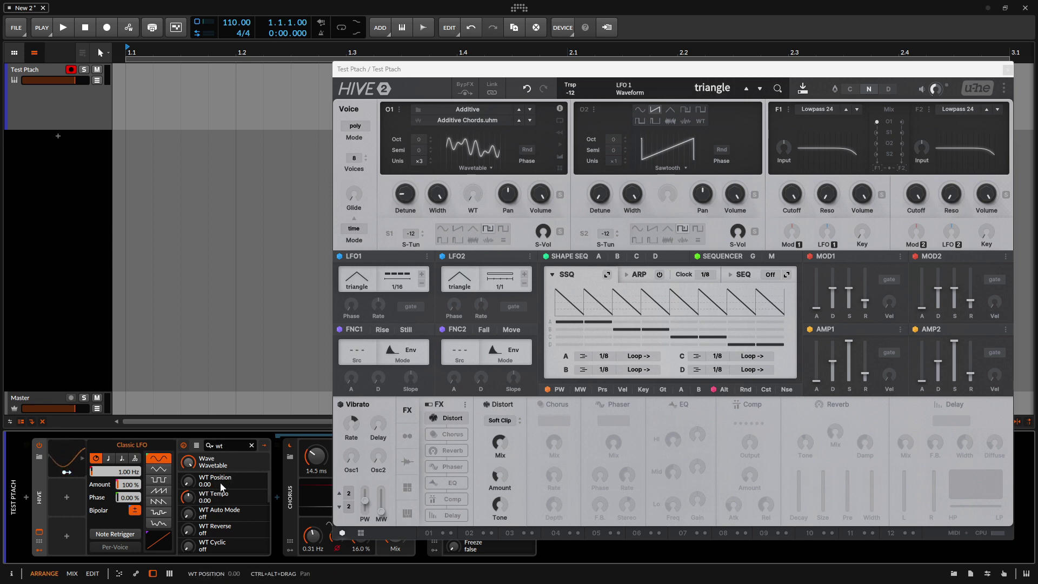
{"action": "type", "text": "t"}
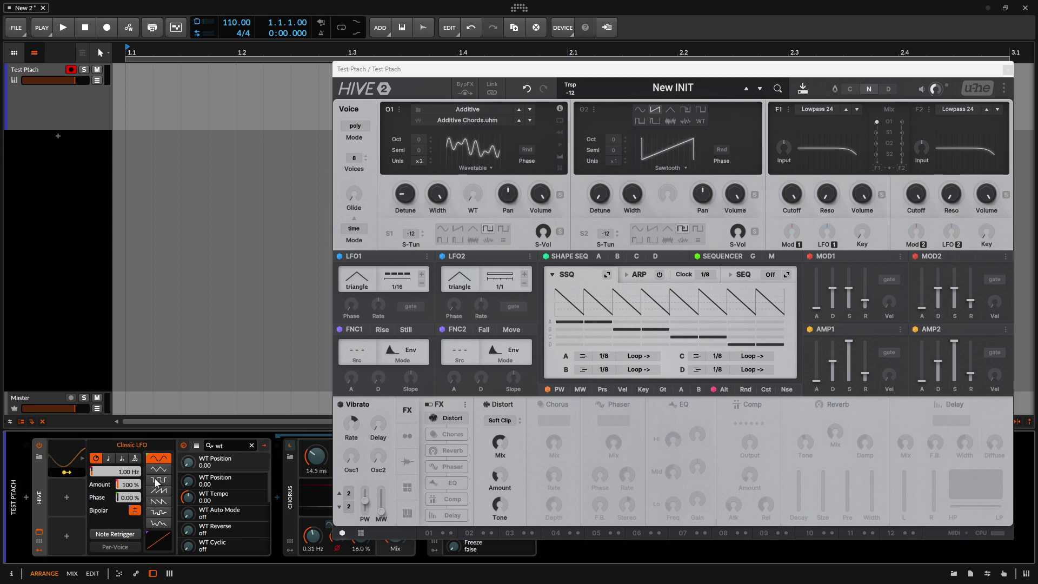
{"action": "left_click_drag", "start_coordinate": [190, 487], "coordinate": [192, 495]}
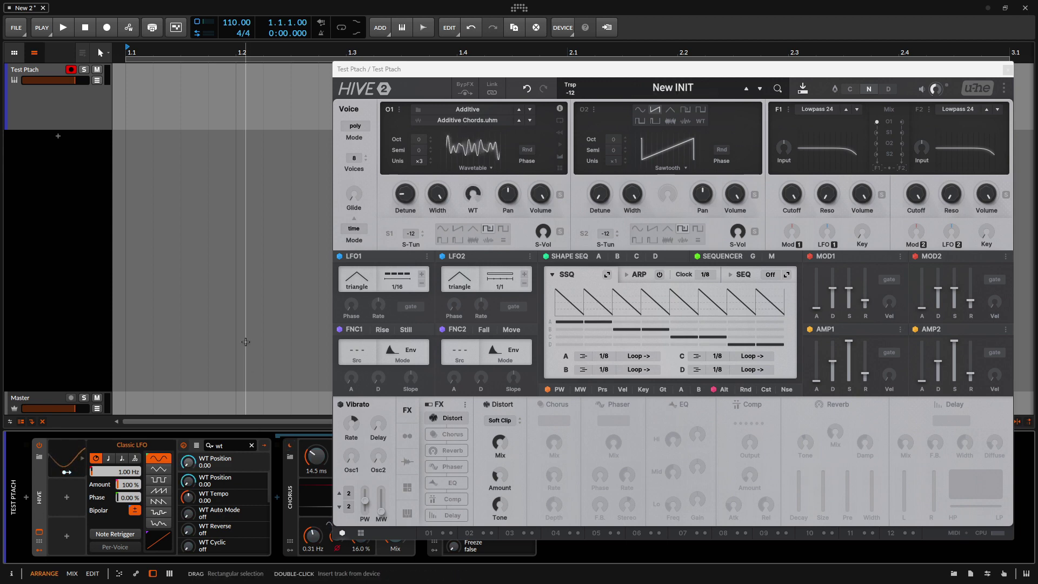
{"action": "left_click_drag", "start_coordinate": [120, 475], "coordinate": [120, 493]}
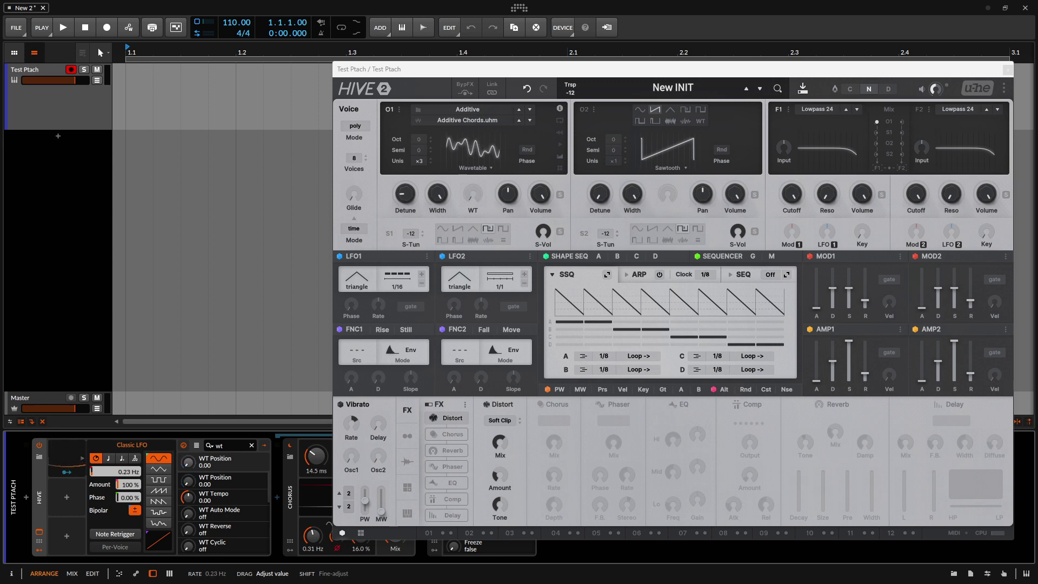
Step: Make the LFO unipolar, cycle through triangle, square and ramp waveforms, and raise the rate to 1.60 Hz
{"action": "left_click", "coordinate": [134, 511]}
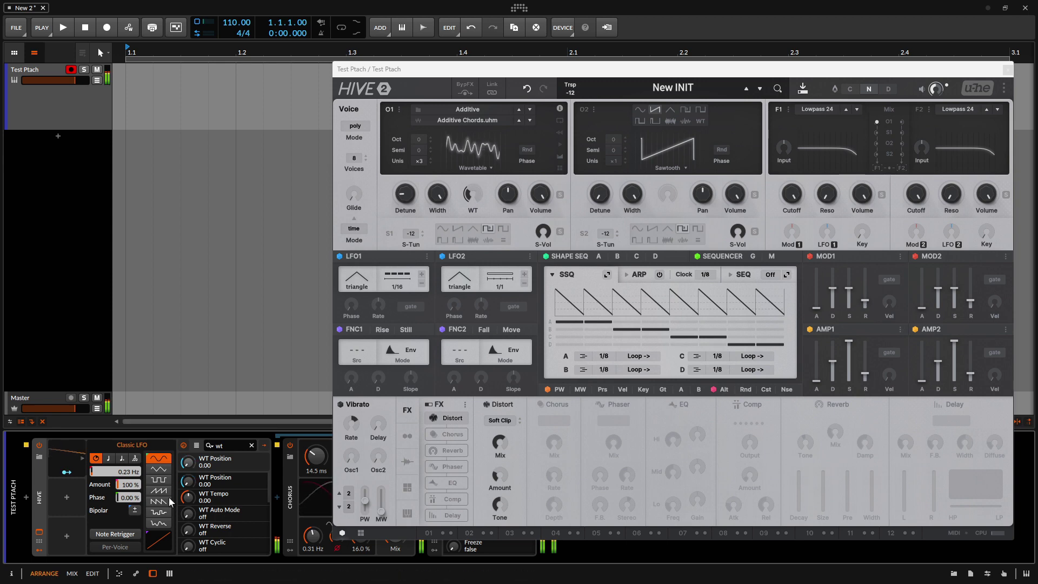
{"action": "left_click", "coordinate": [159, 470]}
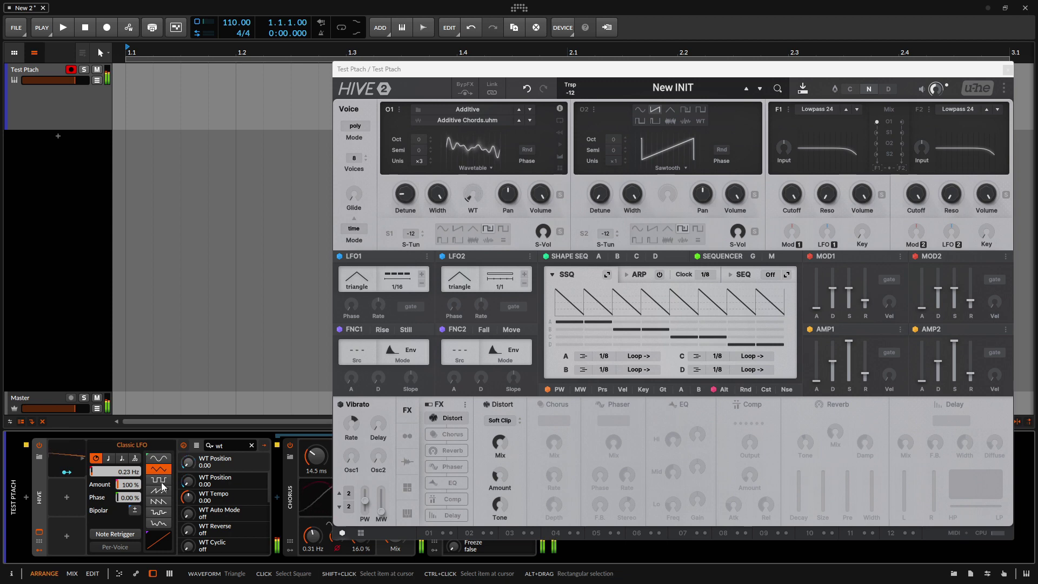
{"action": "left_click", "coordinate": [162, 484]}
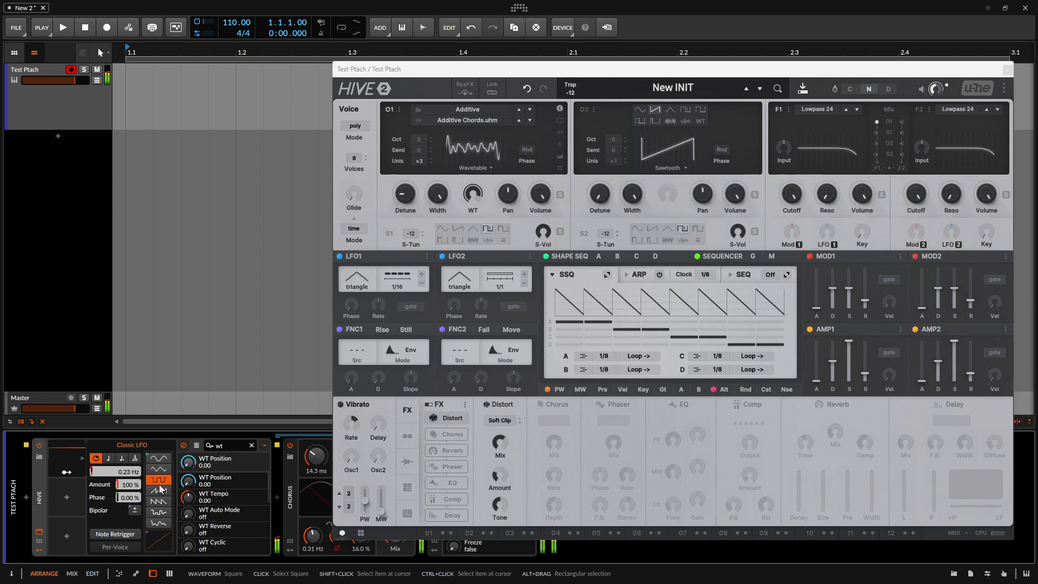
{"action": "left_click", "coordinate": [159, 492]}
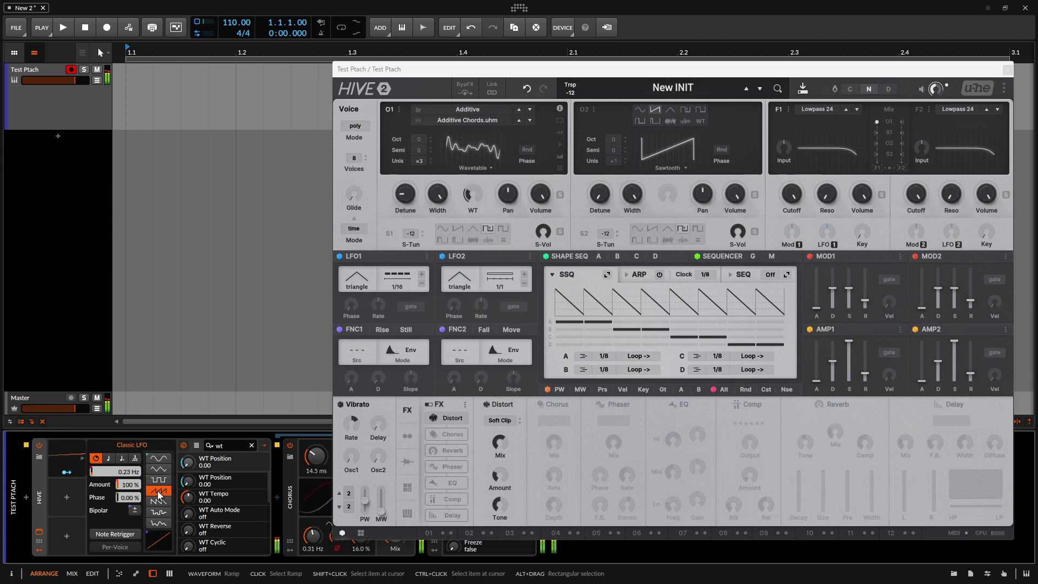
{"action": "left_click_drag", "start_coordinate": [129, 472], "coordinate": [129, 464]}
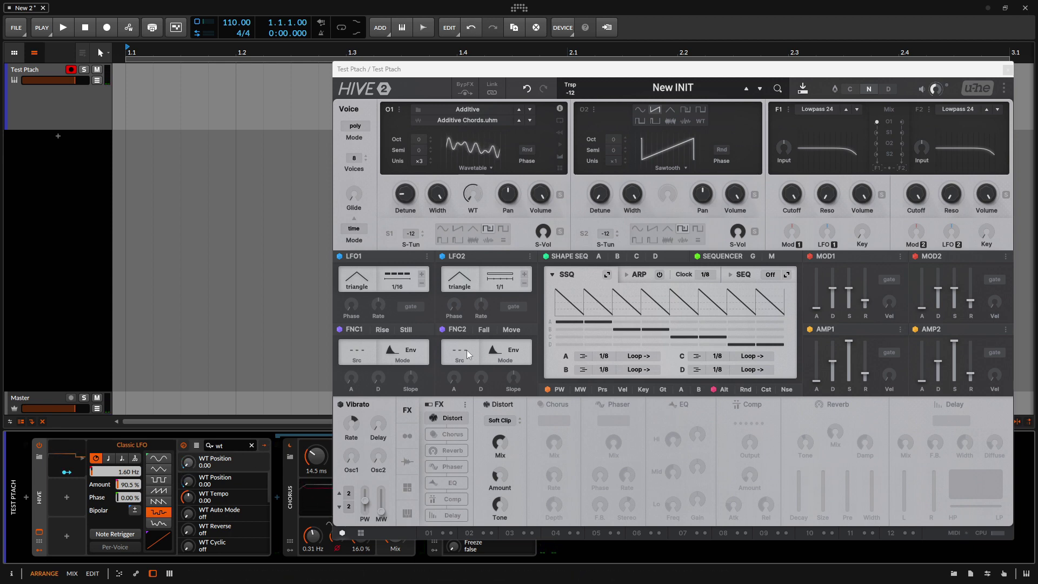
Step: Close the Hive window and re-save the chain over the Test Ptach library preset
{"action": "left_click", "coordinate": [1007, 71]}
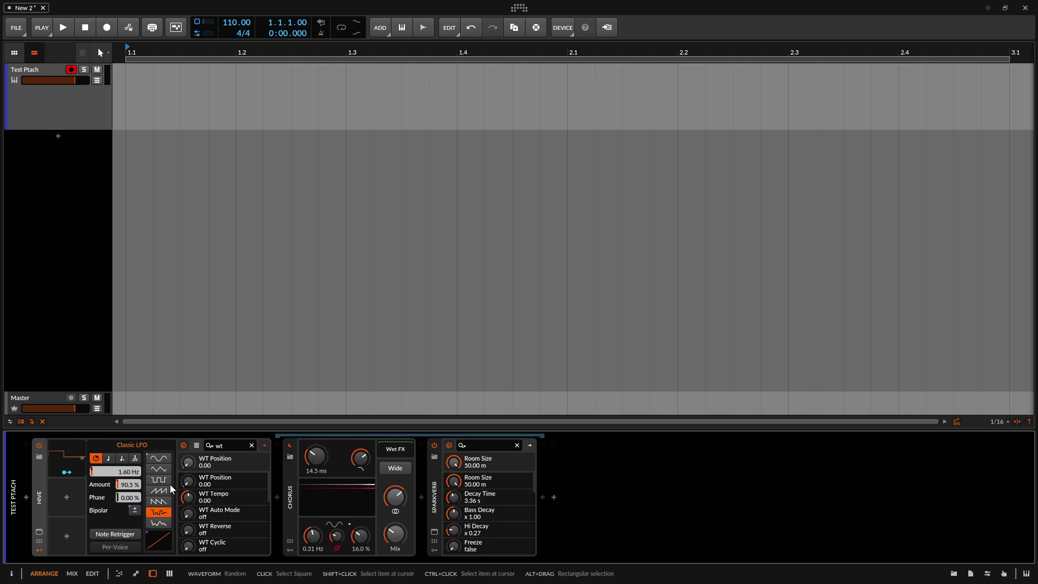
{"action": "right_click", "coordinate": [40, 496]}
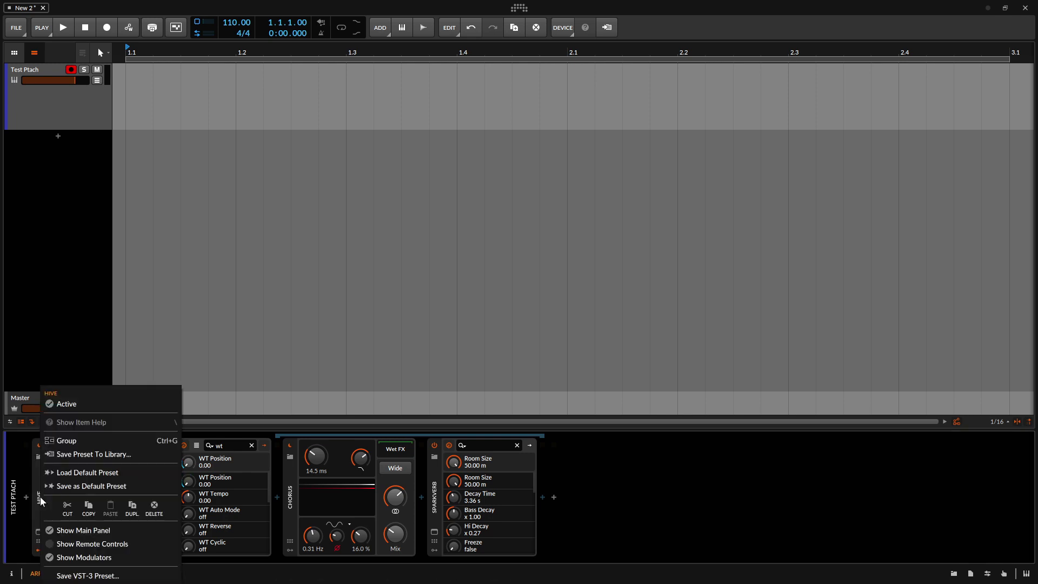
{"action": "left_click", "coordinate": [95, 454]}
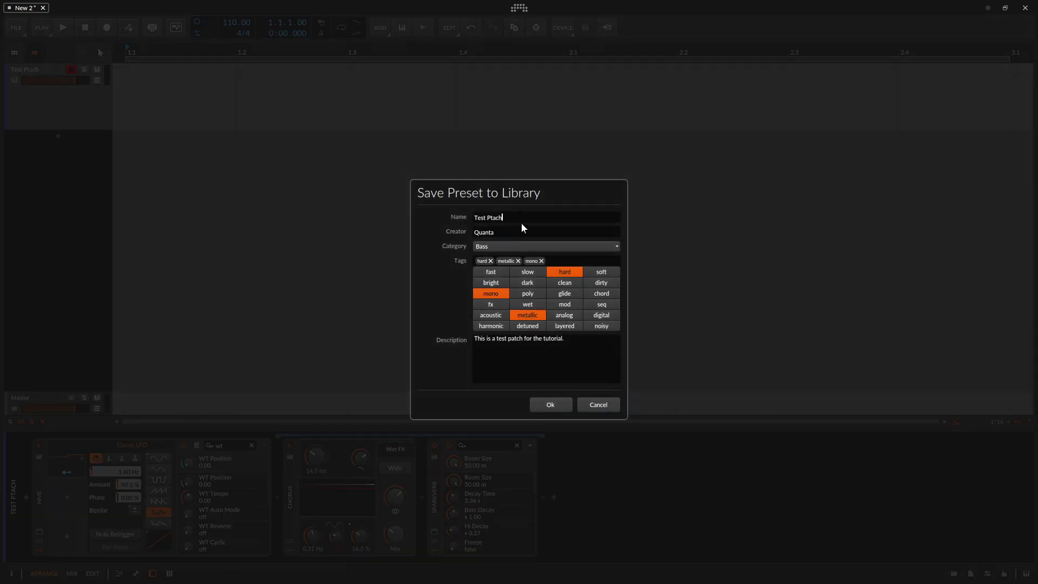
{"action": "left_click", "coordinate": [550, 406]}
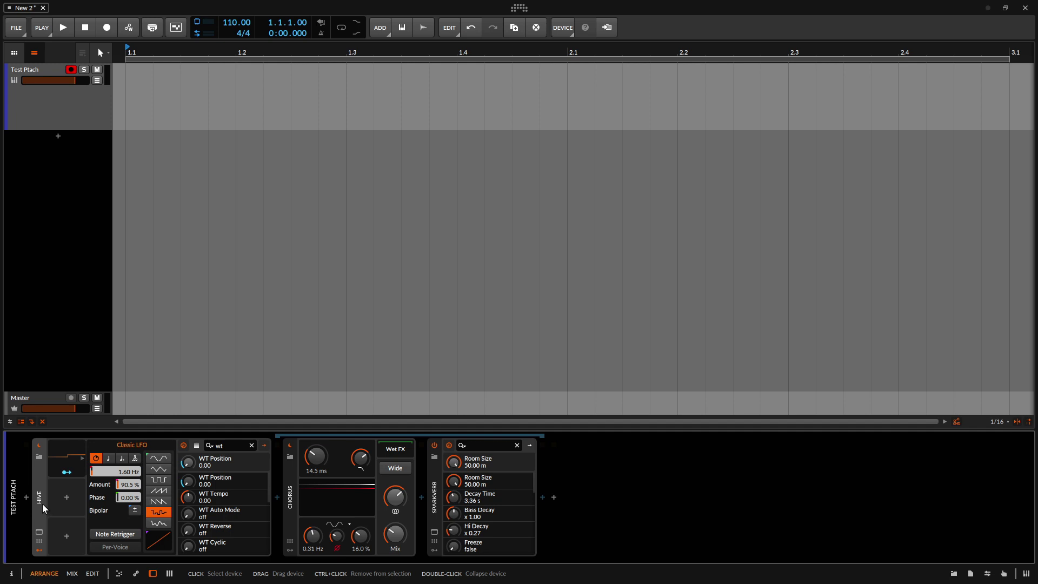
Step: Delete the existing chain and insert a fresh Hive instrument via a 'hive' search
{"action": "key", "text": "Delete"}
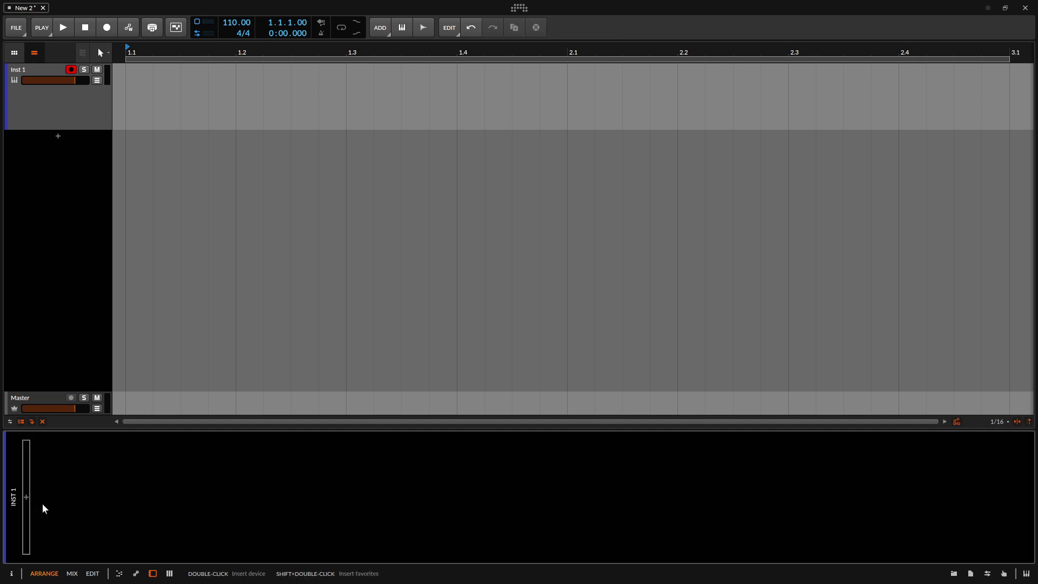
{"action": "double_click", "coordinate": [43, 504]}
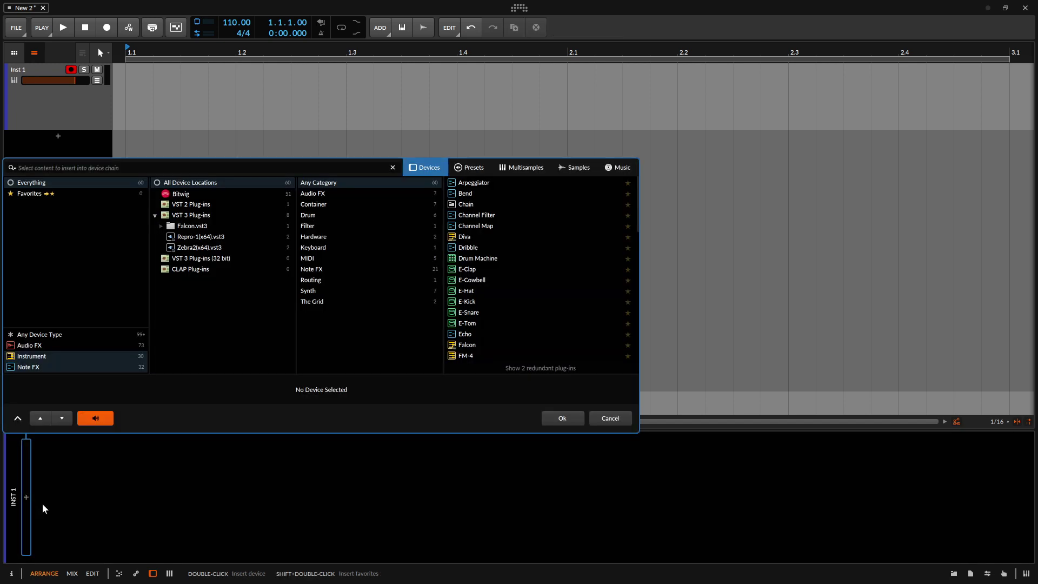
{"action": "type", "text": "hiv"}
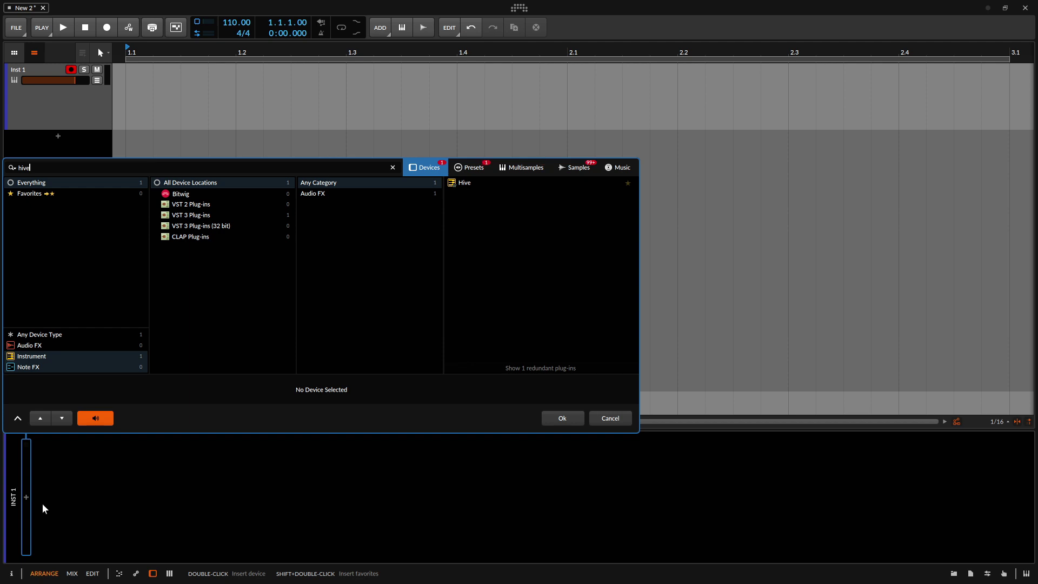
{"action": "type", "text": "e"}
{"action": "key", "text": "Return"}
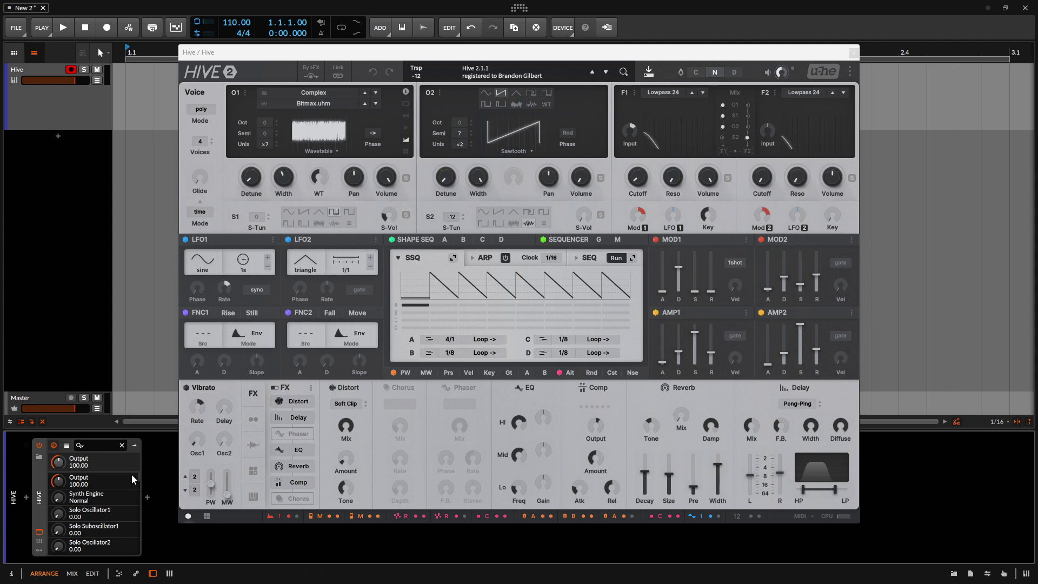
Step: Load the Test Ptach preset into the new Hive from its preset browser
{"action": "left_click", "coordinate": [41, 514]}
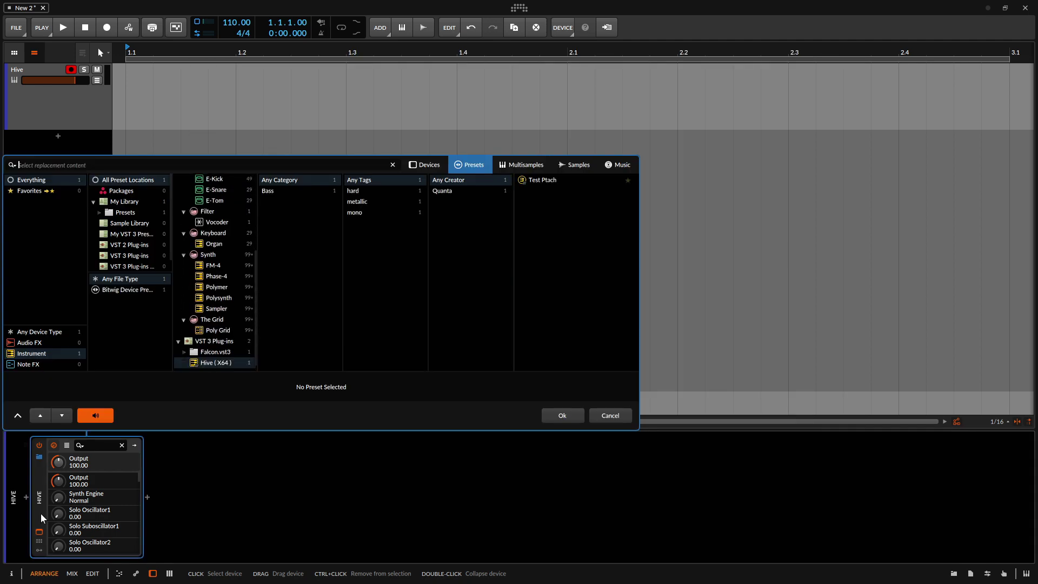
{"action": "key", "text": "Down"}
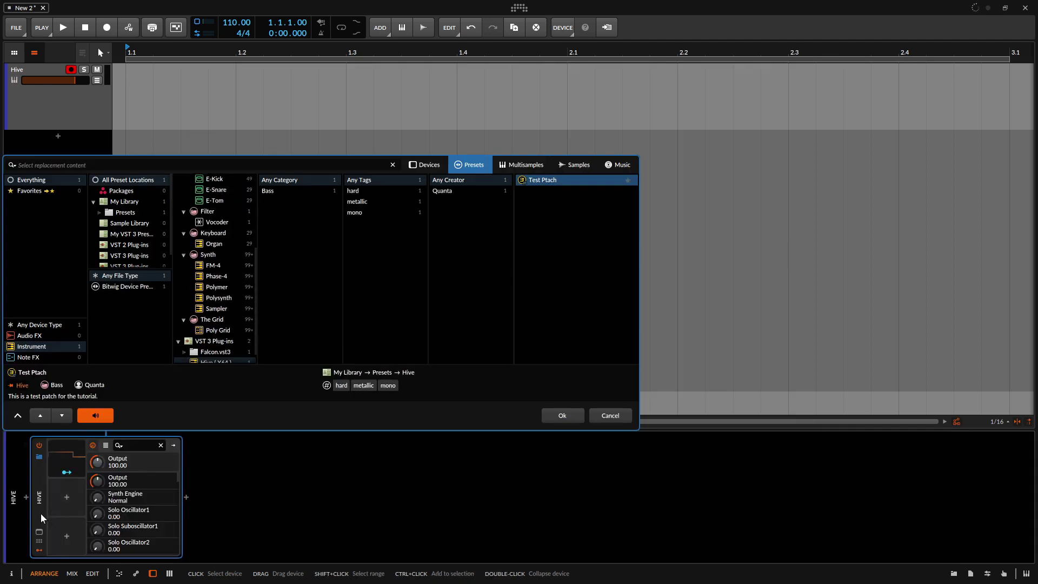
{"action": "key", "text": "Return"}
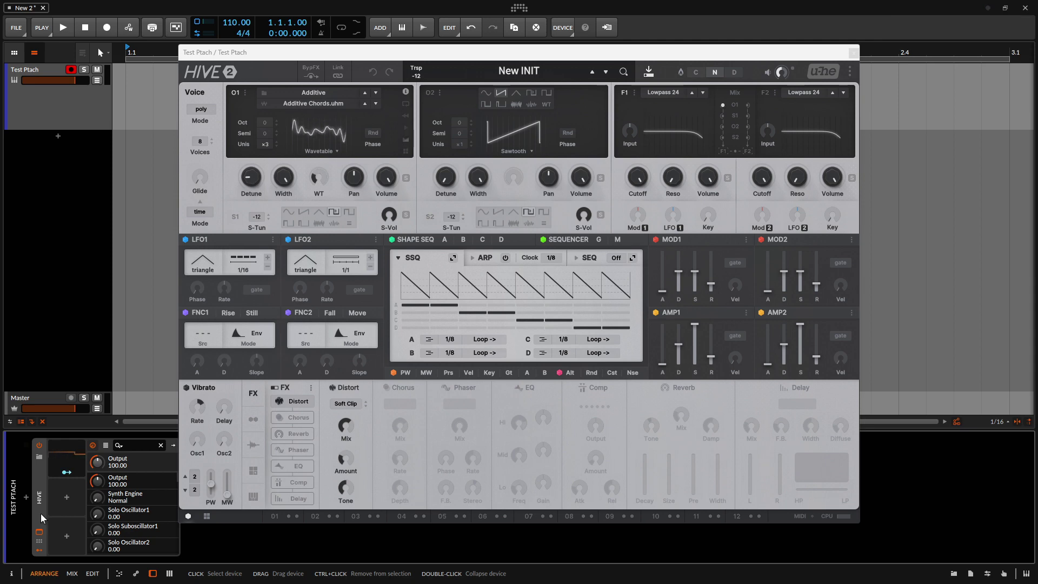
Step: Inspect the recalled Classic LFO and its WT modulation, then close the Hive window
{"action": "left_click", "coordinate": [84, 463]}
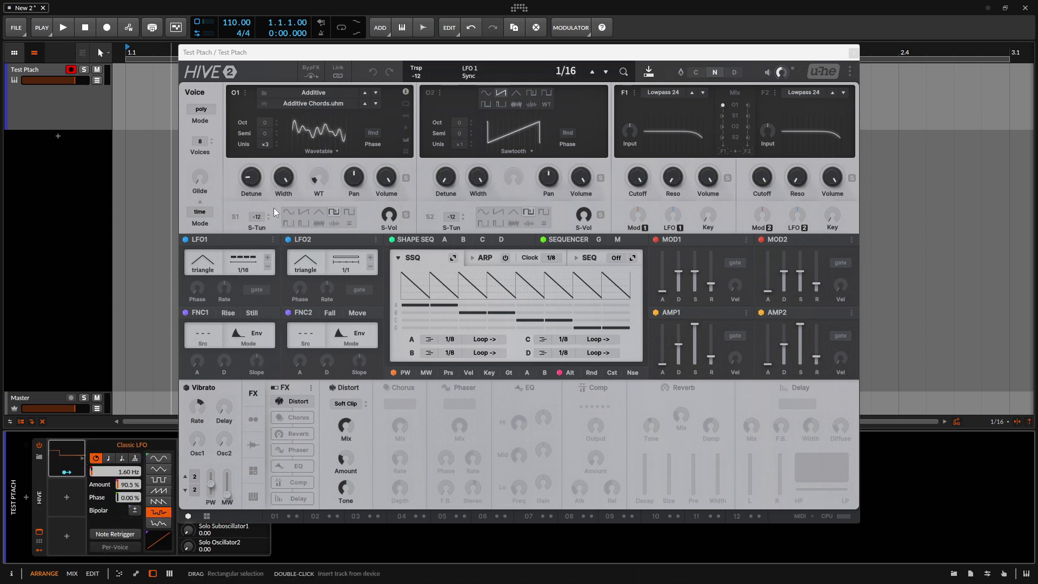
{"action": "mouse_move", "coordinate": [320, 176]}
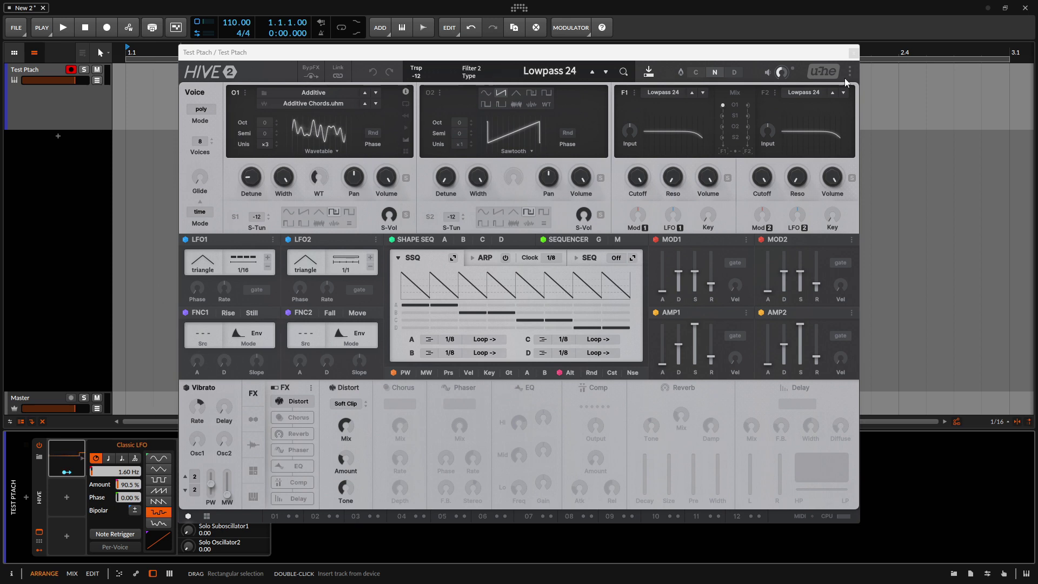
{"action": "left_click", "coordinate": [853, 53]}
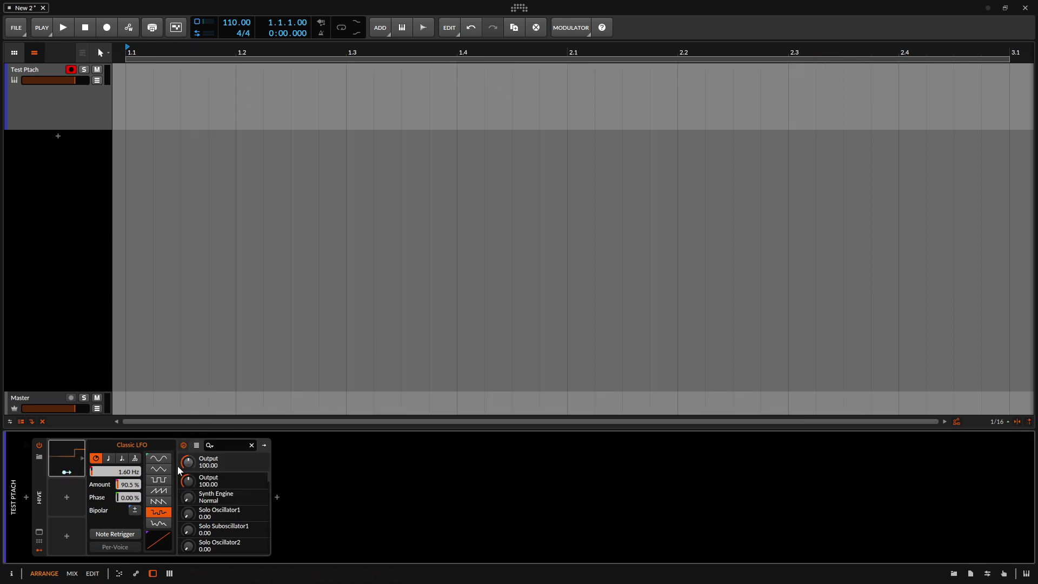
Step: Expand the chain to show Chorus and SparkVerb after Hive, then browse Hive presets and cancel
{"action": "left_click", "coordinate": [264, 445]}
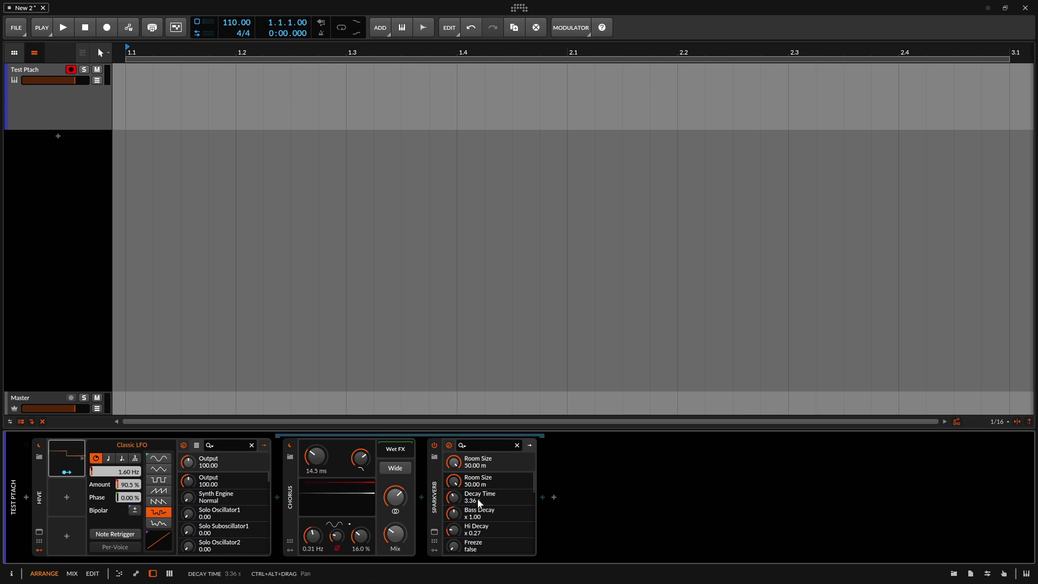
{"action": "left_click", "coordinate": [38, 495]}
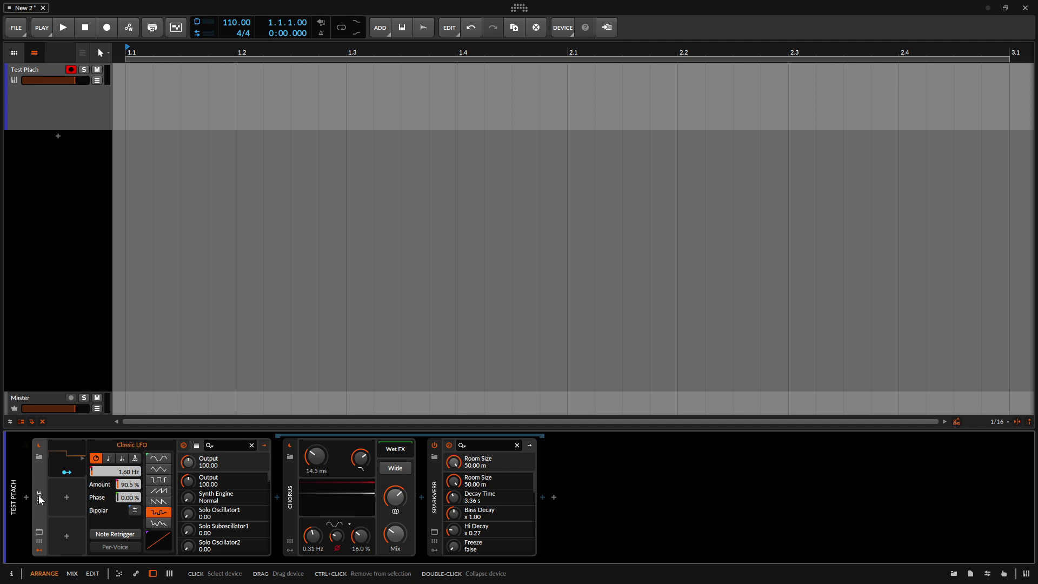
{"action": "left_click", "coordinate": [37, 480]}
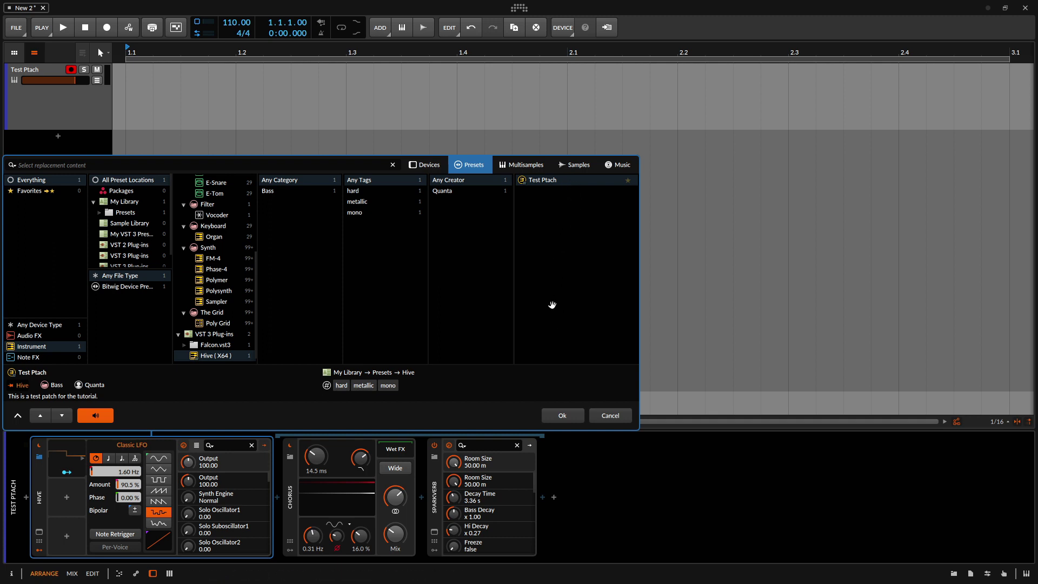
{"action": "key", "text": "Down"}
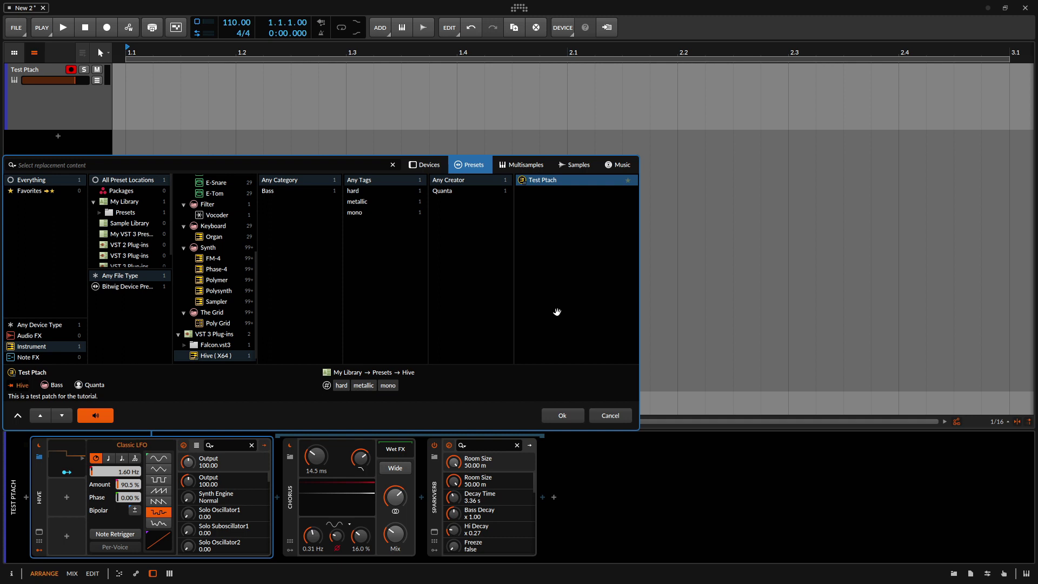
{"action": "left_click", "coordinate": [610, 416]}
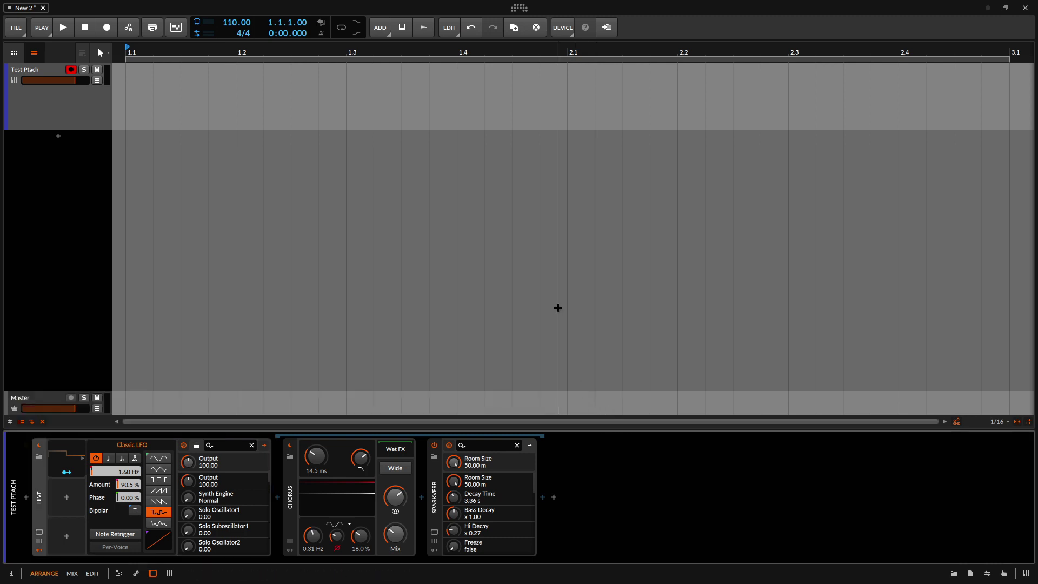